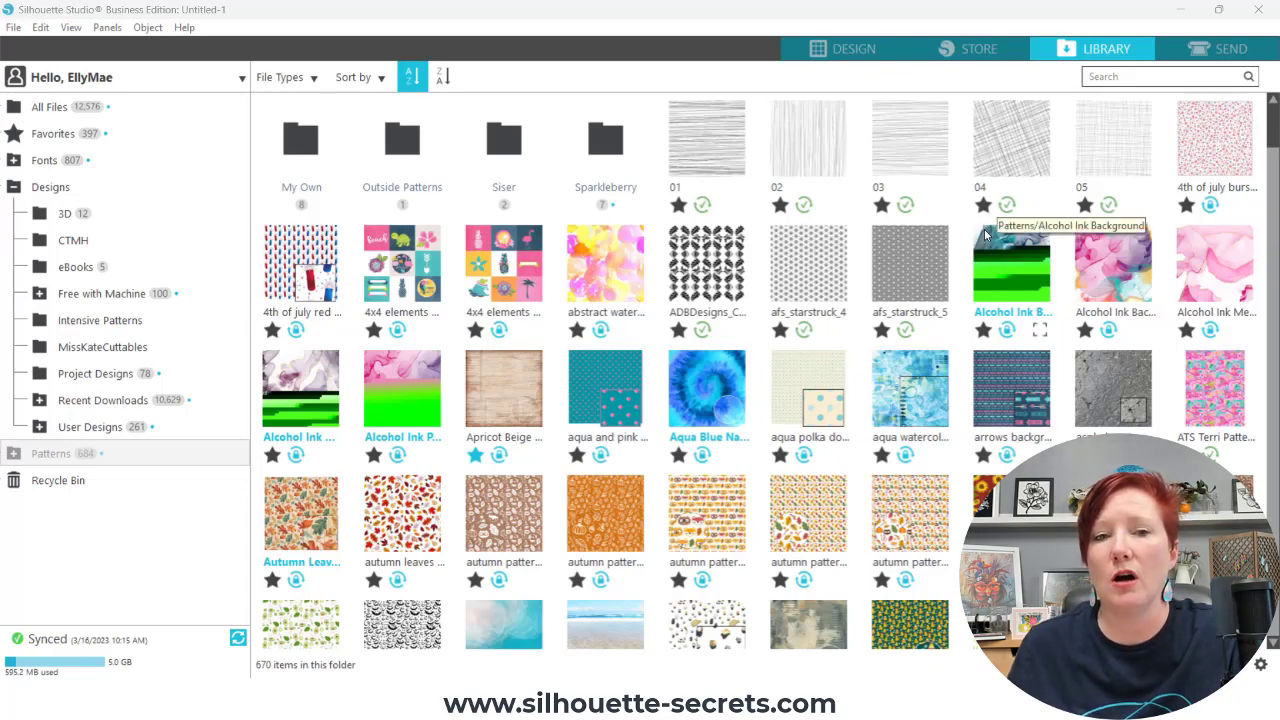
# Step: Preview the Alcohol Ink Background pattern, then browse through the Patterns library
pyautogui.click(1040, 333)
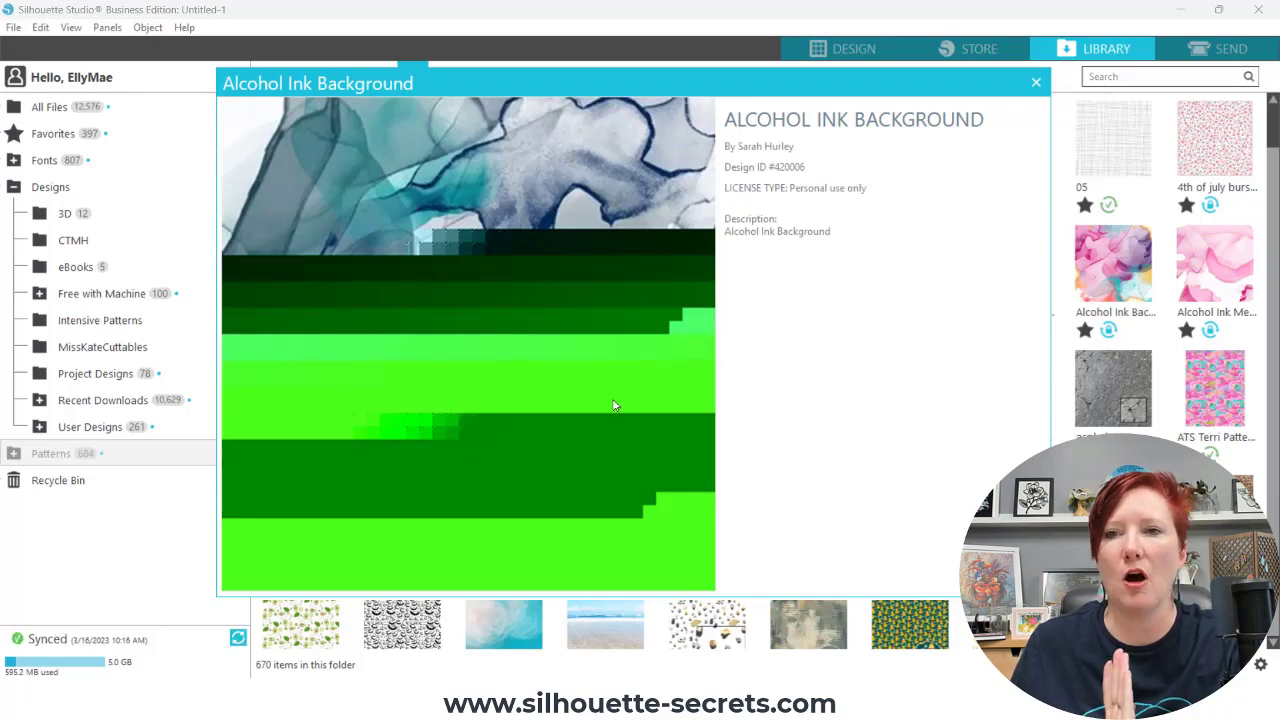
pyautogui.click(1036, 82)
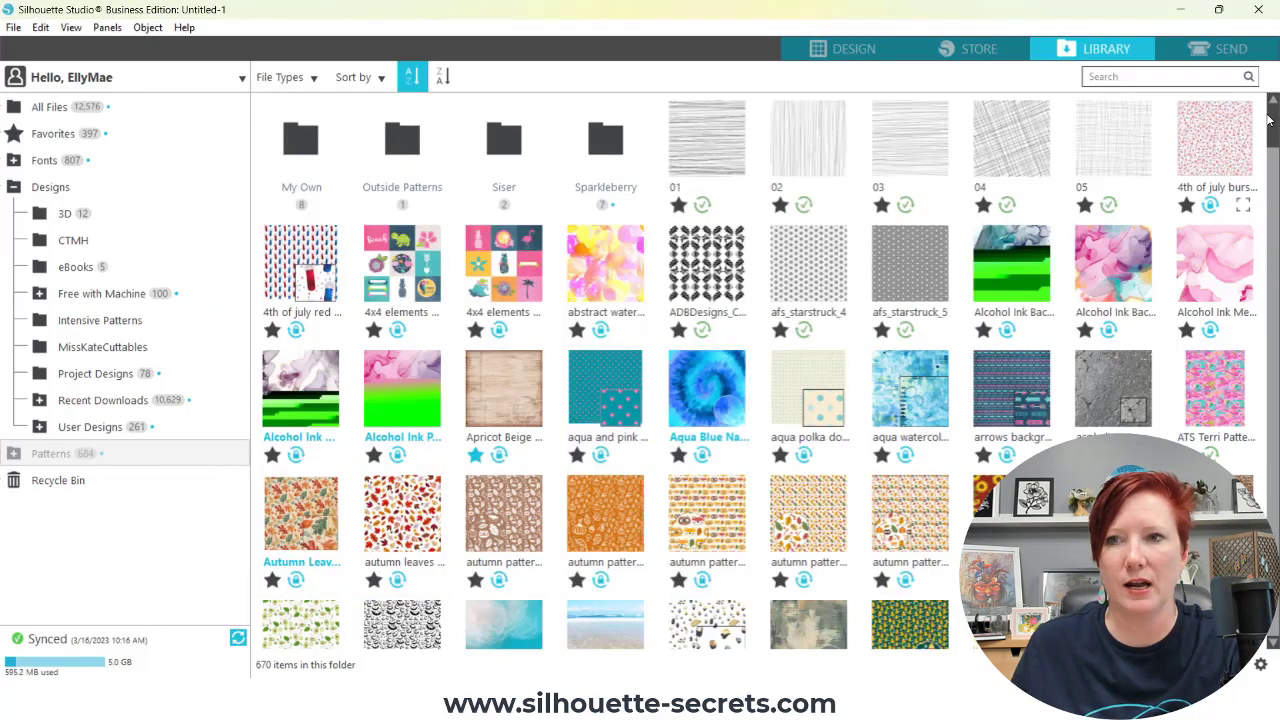
pyautogui.scroll(-10, 1271, 121)
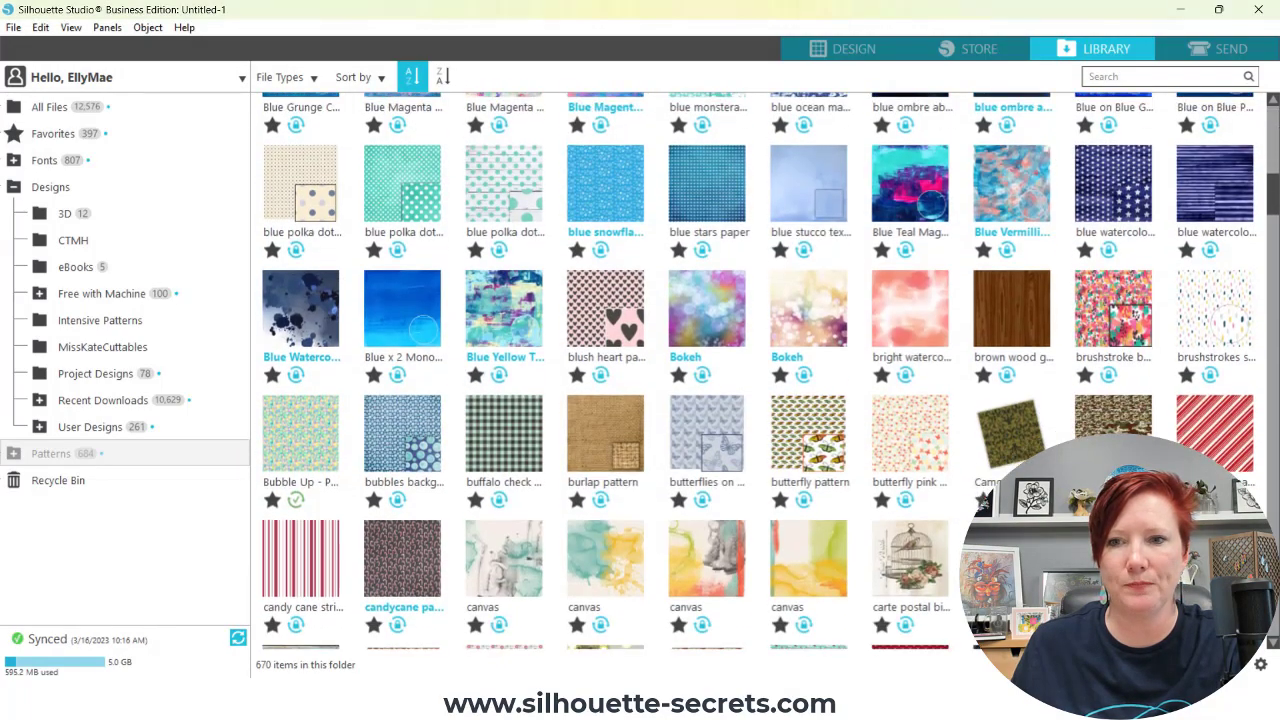
pyautogui.scroll(-15, 760, 371)
pyautogui.scroll(-10, 760, 371)
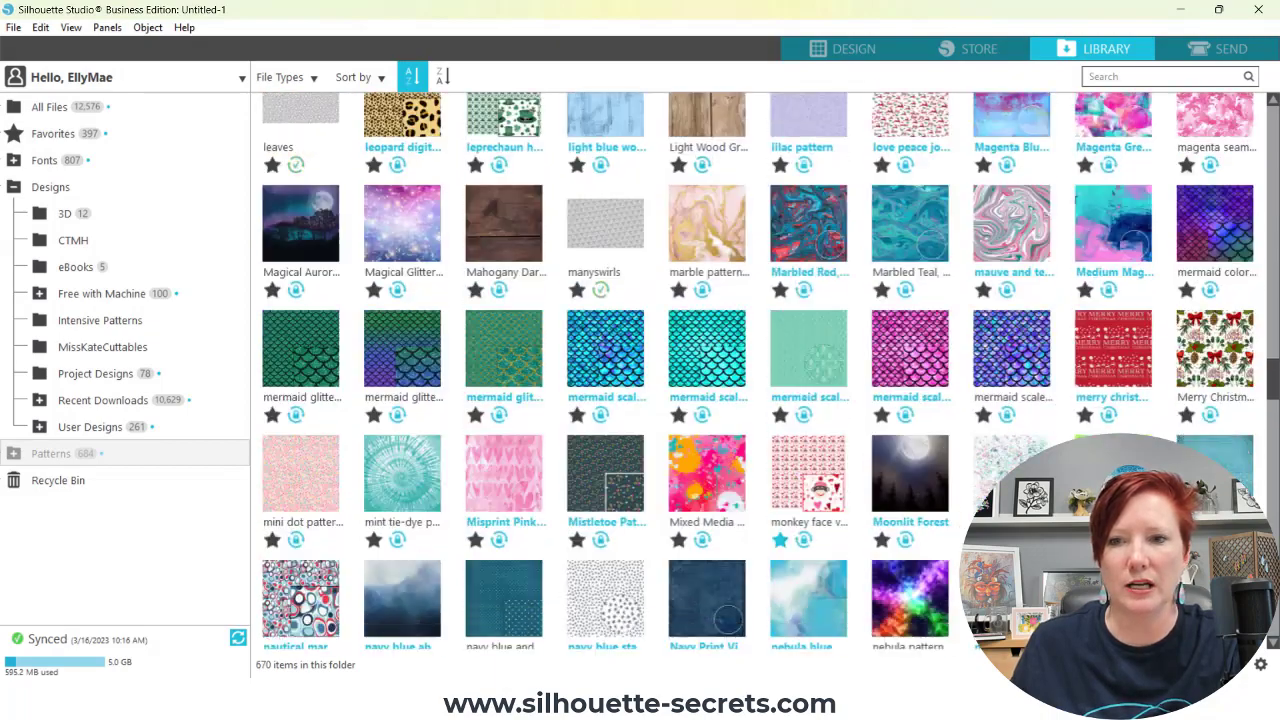
pyautogui.scroll(-6, 760, 371)
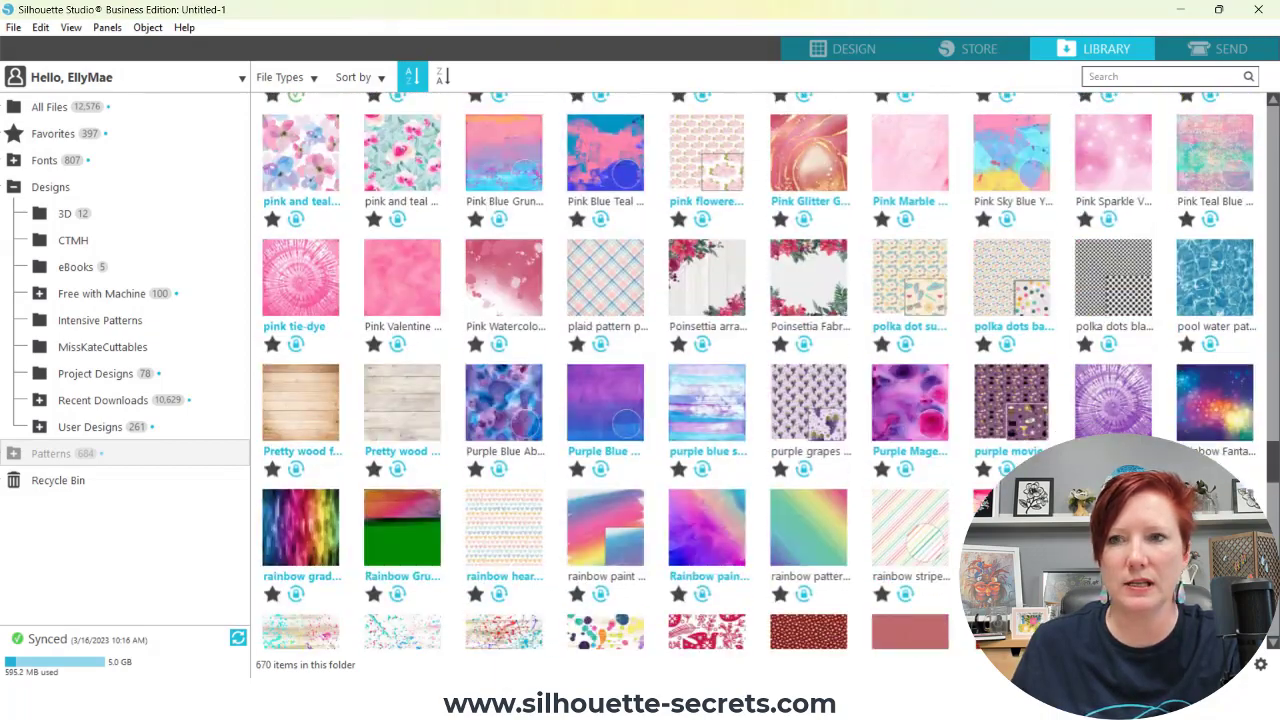
pyautogui.scroll(3, 760, 371)
pyautogui.scroll(3, 760, 371)
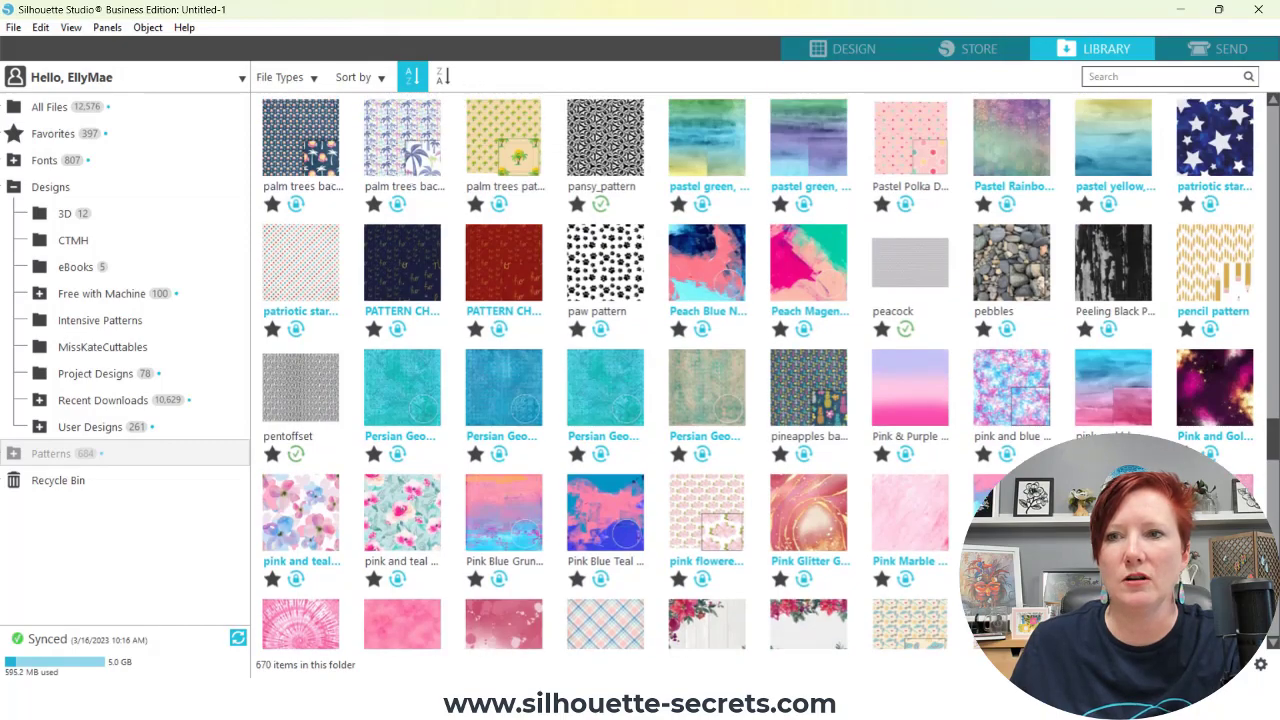
# Step: Place Alcohol Ink Background on the Untitled-1 page, then go back to Patterns
pyautogui.scroll(-10, 760, 371)
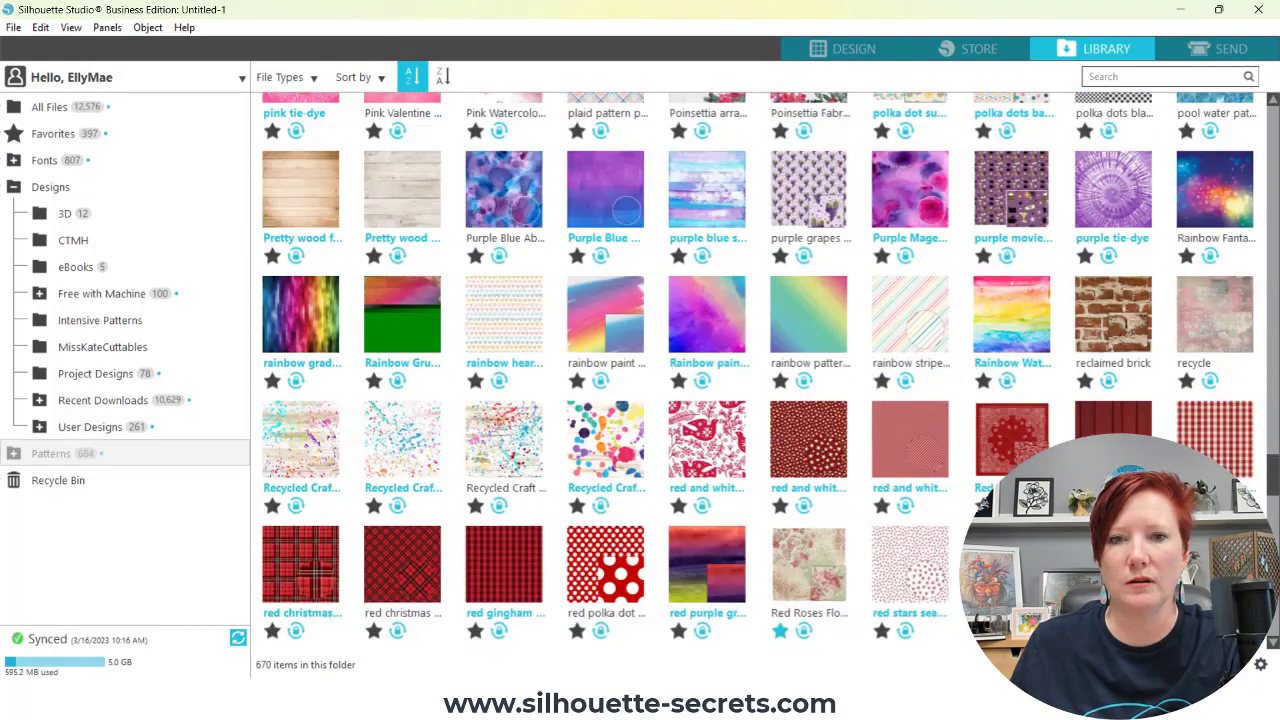
pyautogui.scroll(-15, 760, 371)
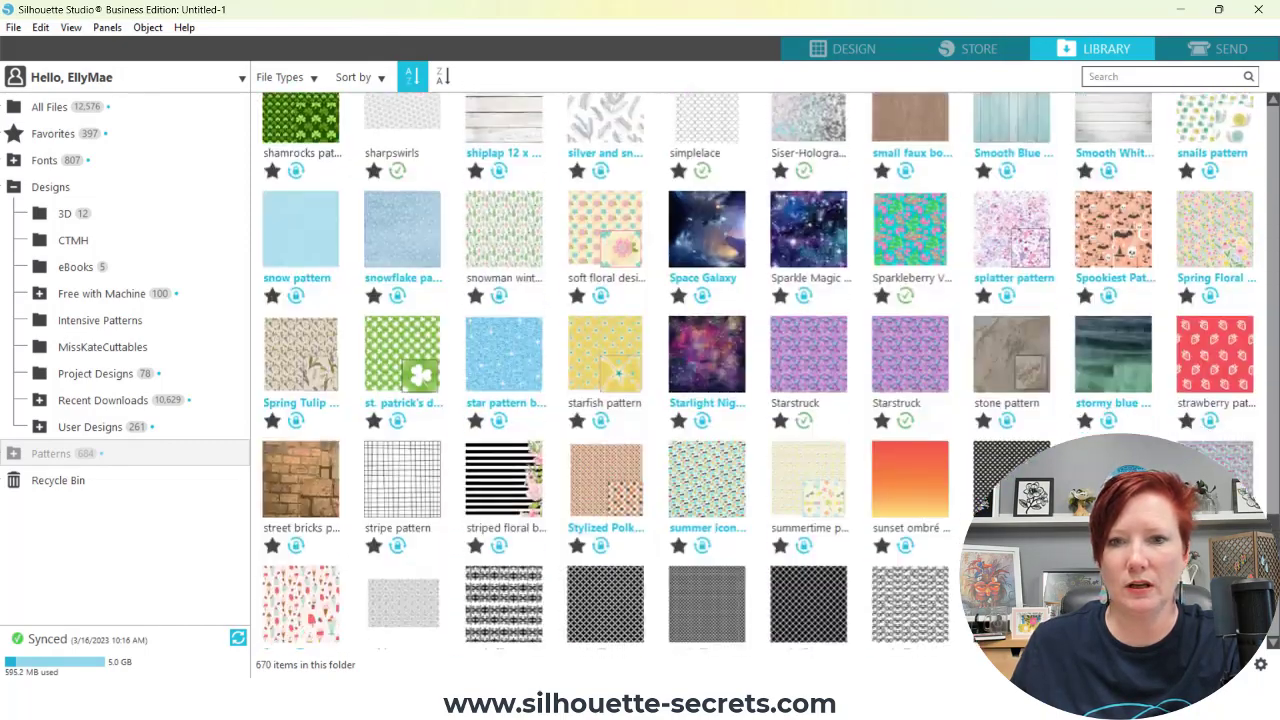
pyautogui.scroll(-8, 760, 371)
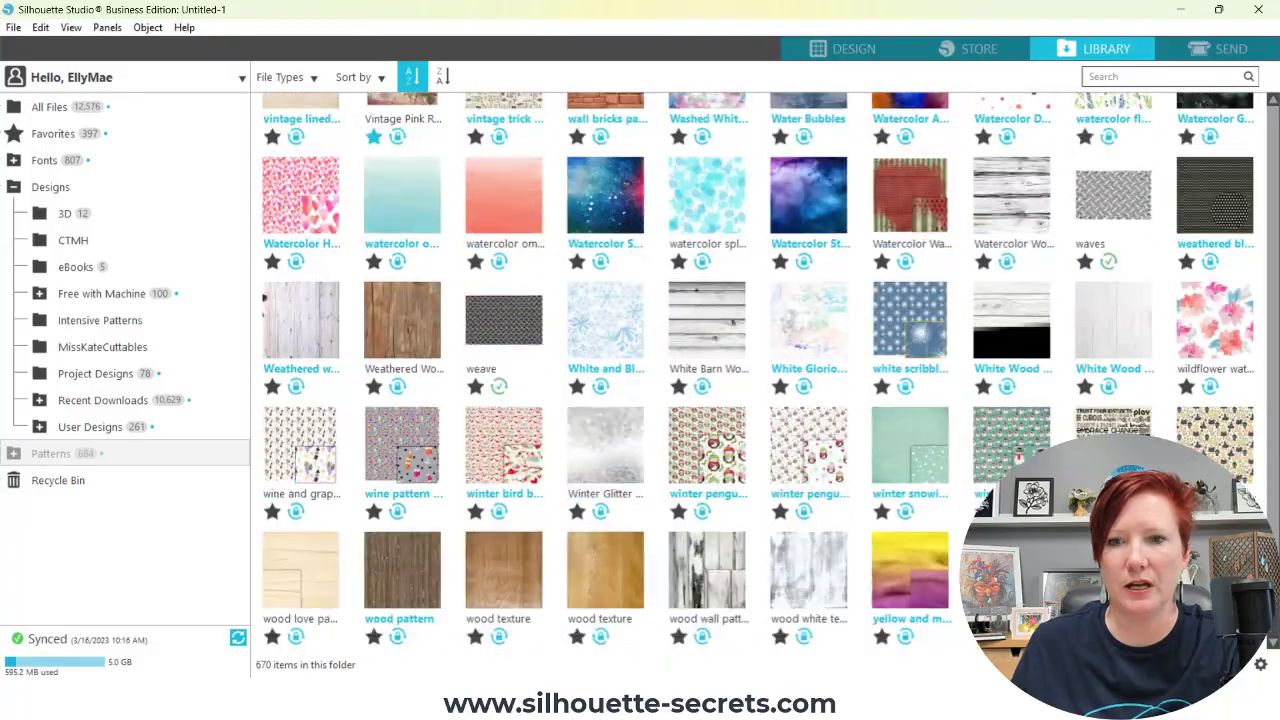
pyautogui.scroll(15, 760, 371)
pyautogui.scroll(20, 760, 371)
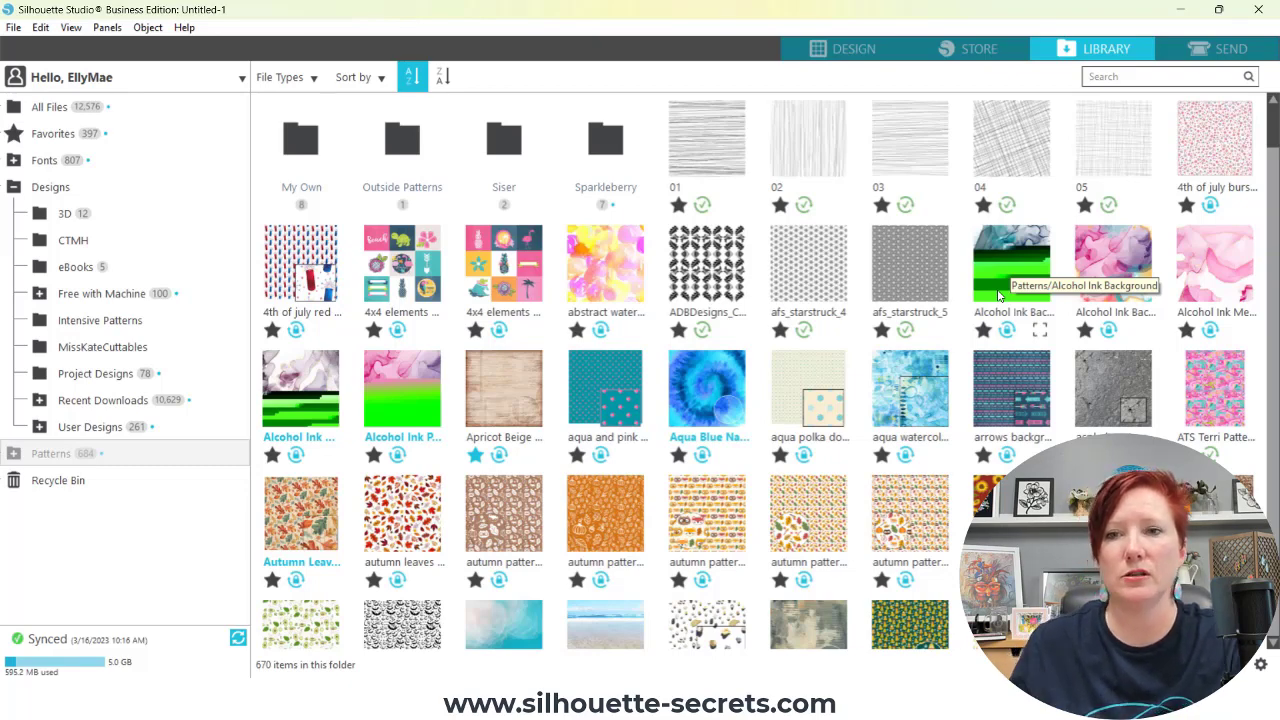
pyautogui.doubleClick(1004, 254)
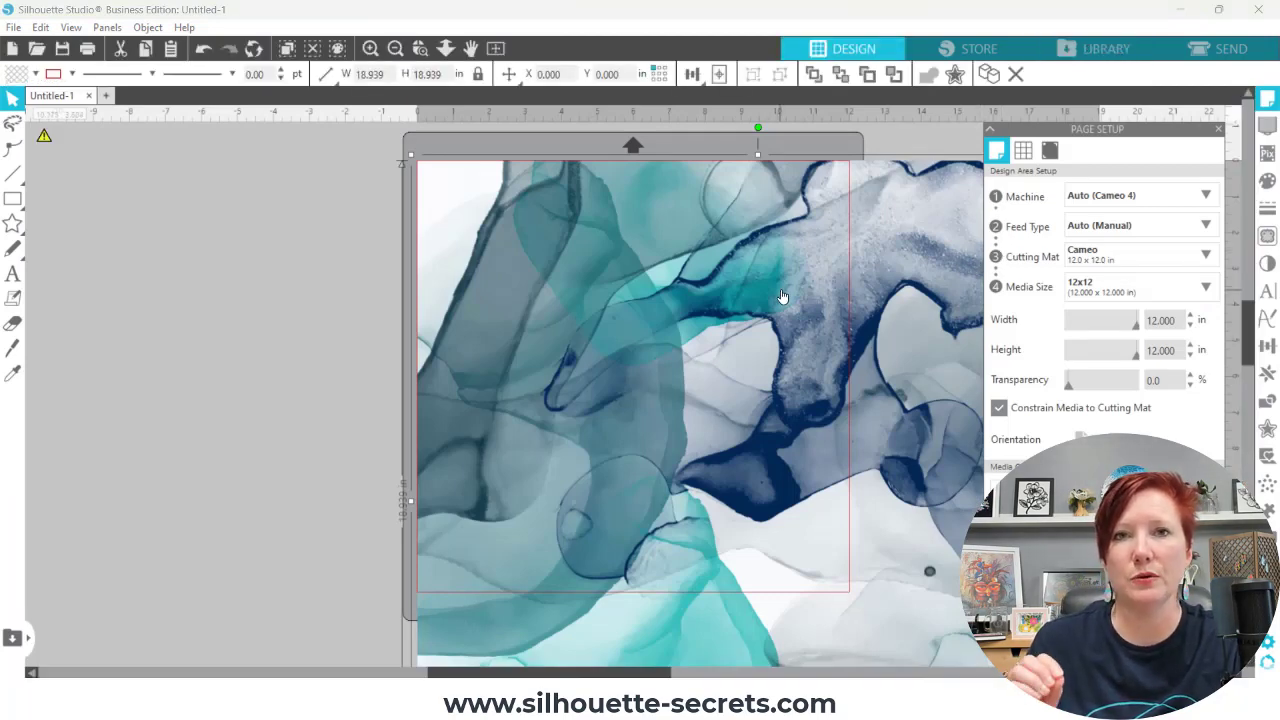
pyautogui.click(1106, 48)
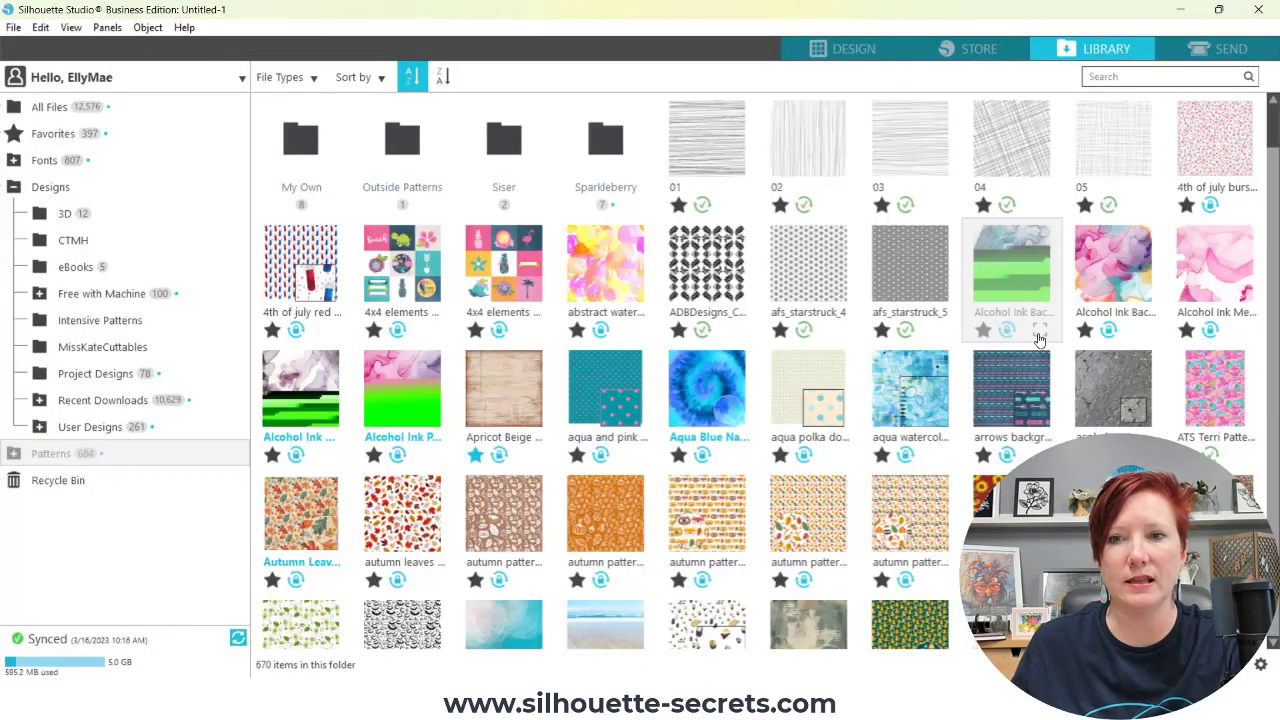
pyautogui.click(1040, 336)
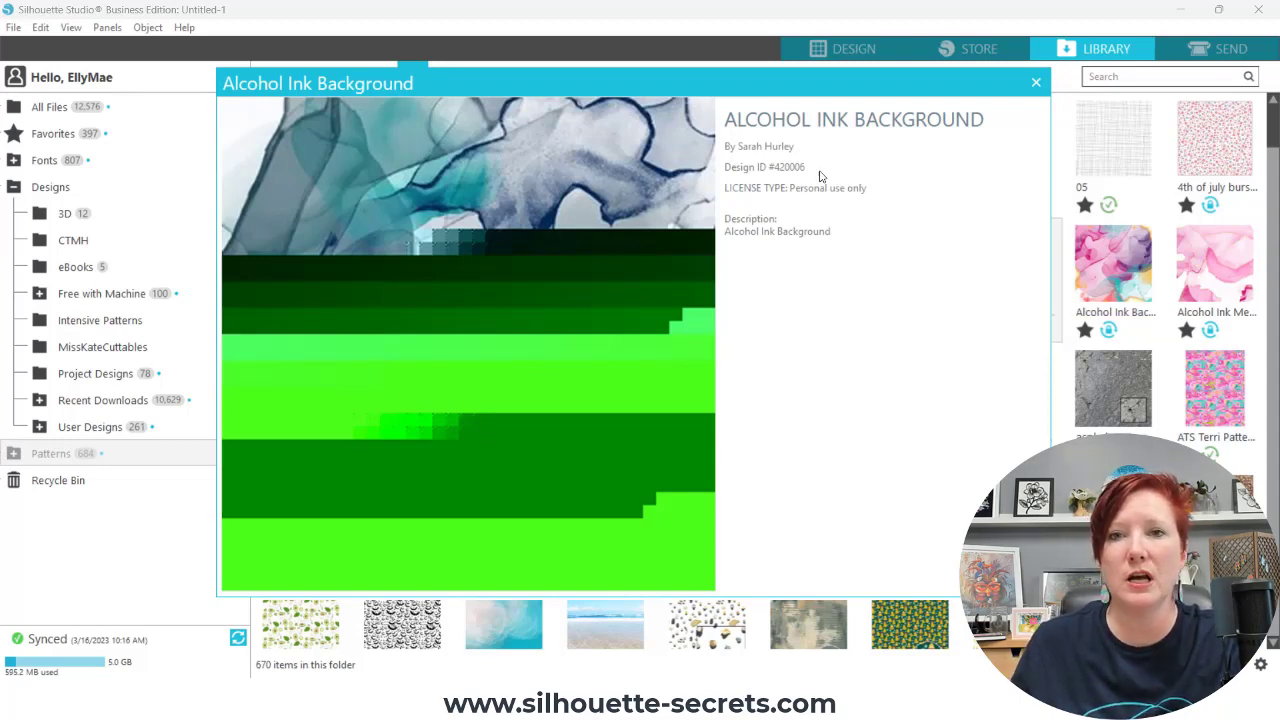
pyautogui.click(1036, 82)
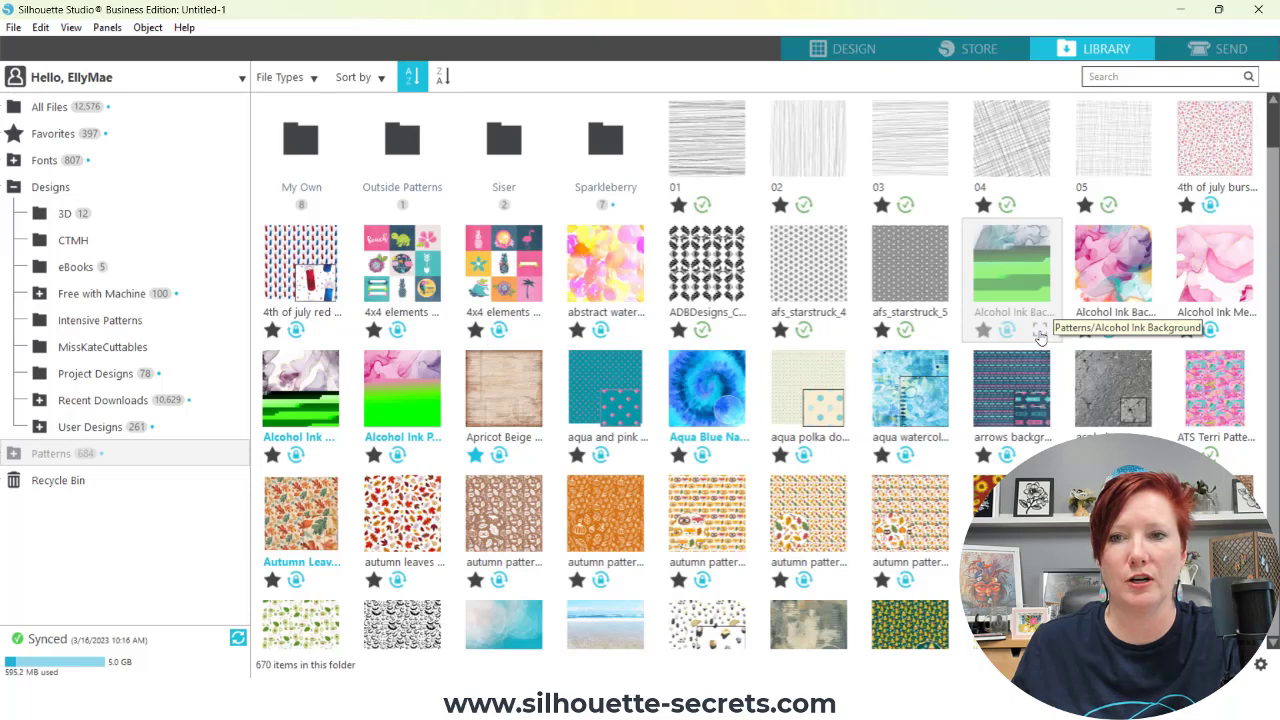
pyautogui.click(1040, 333)
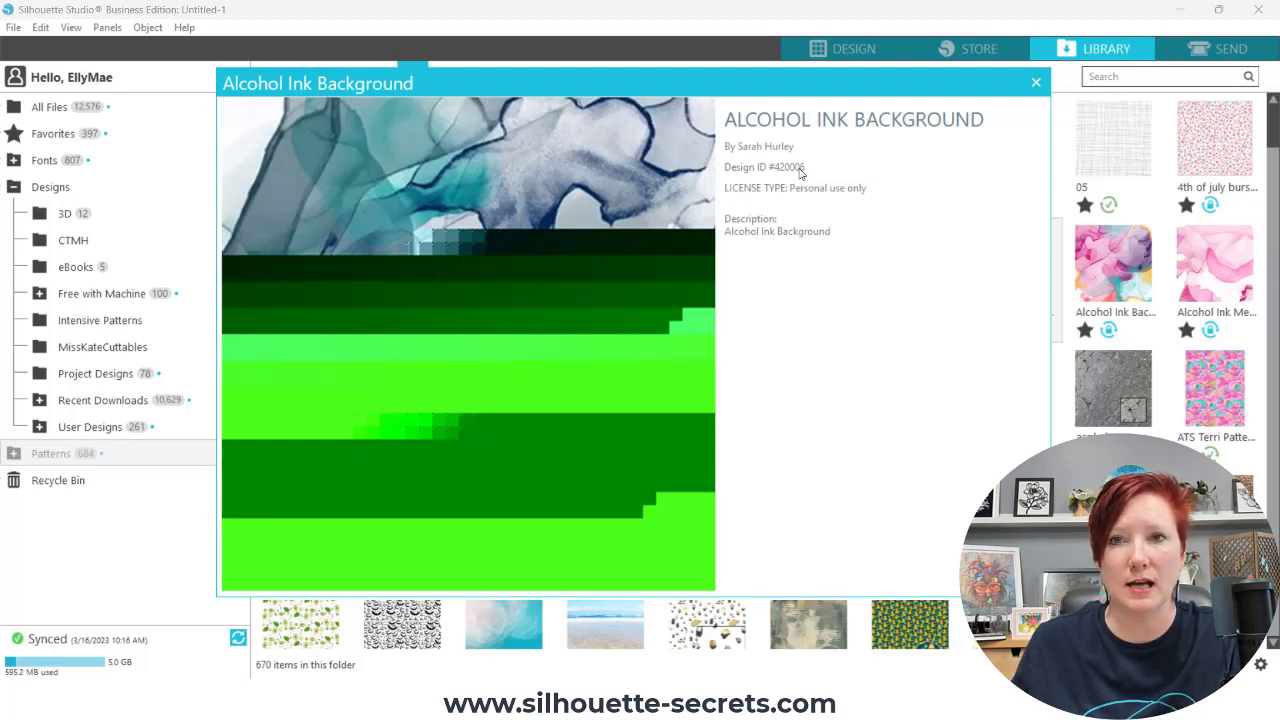
pyautogui.click(1036, 82)
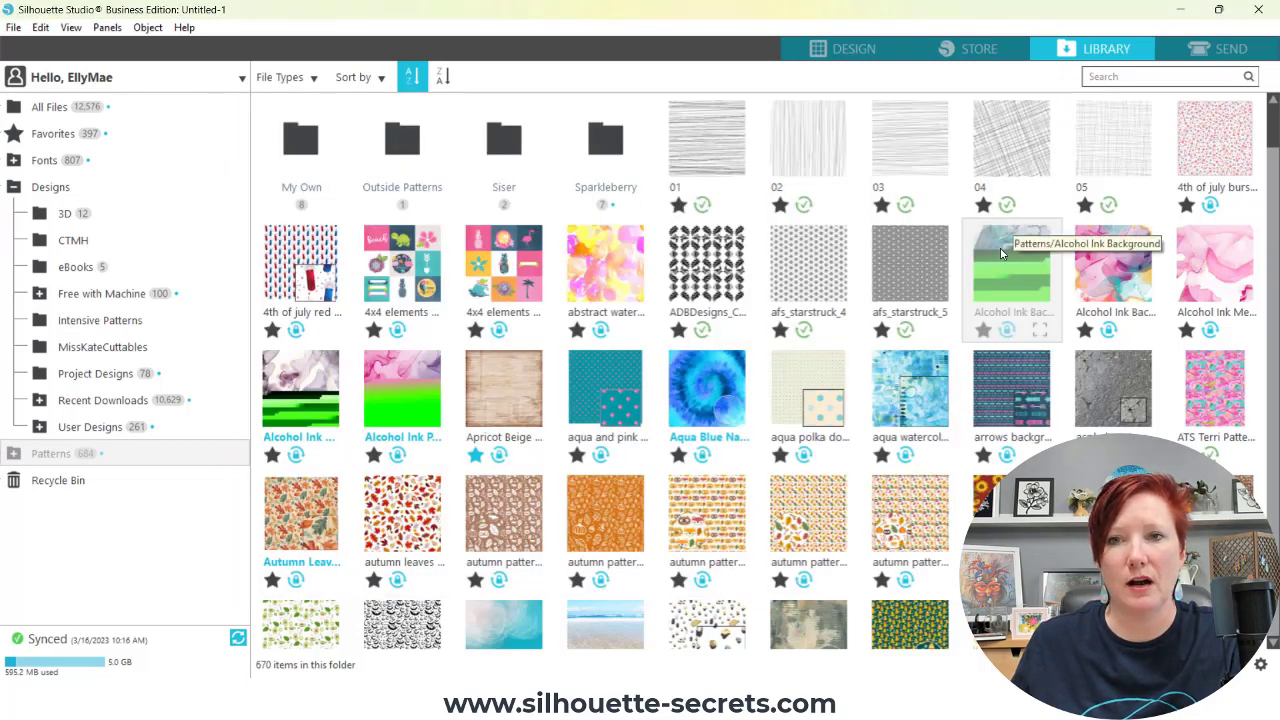
# Step: On the design page, drag the alcohol ink pattern to X -4.608, Y -4.214
pyautogui.click(836, 52)
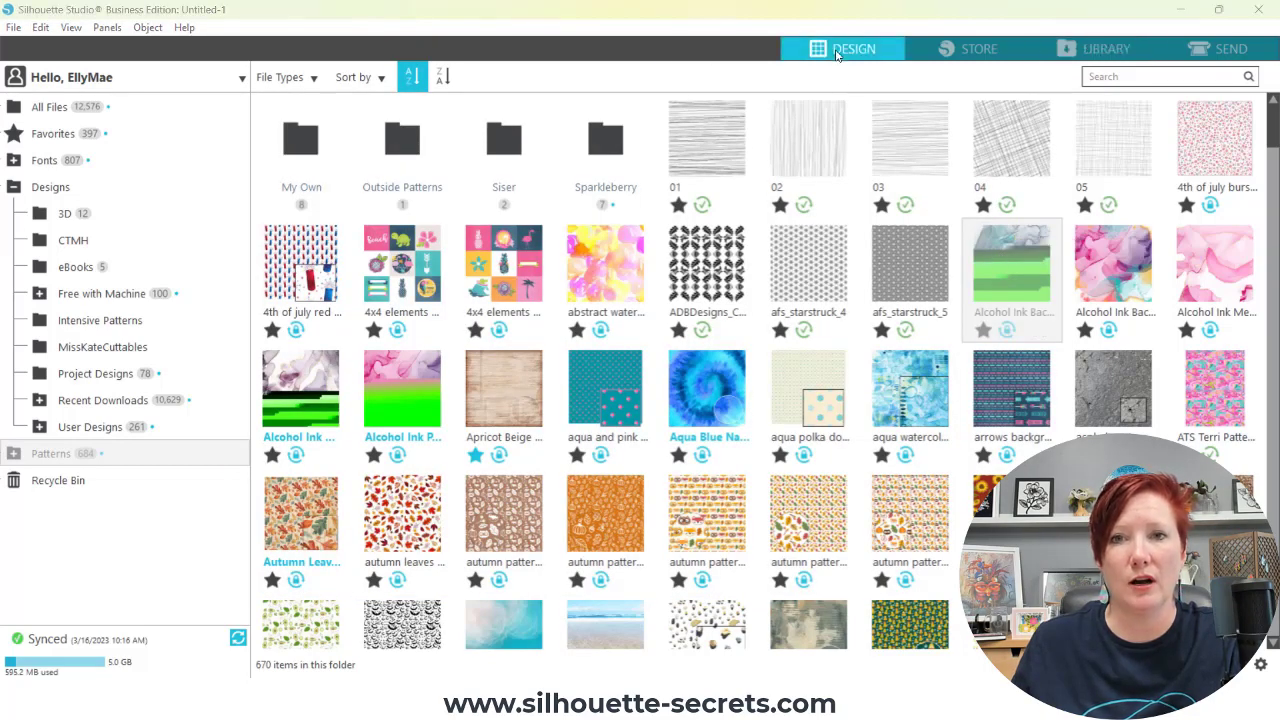
pyautogui.moveTo(776, 311)
pyautogui.mouseDown()
pyautogui.moveTo(507, 206)
pyautogui.moveTo(610, 151)
pyautogui.moveTo(618, 163)
pyautogui.mouseUp()
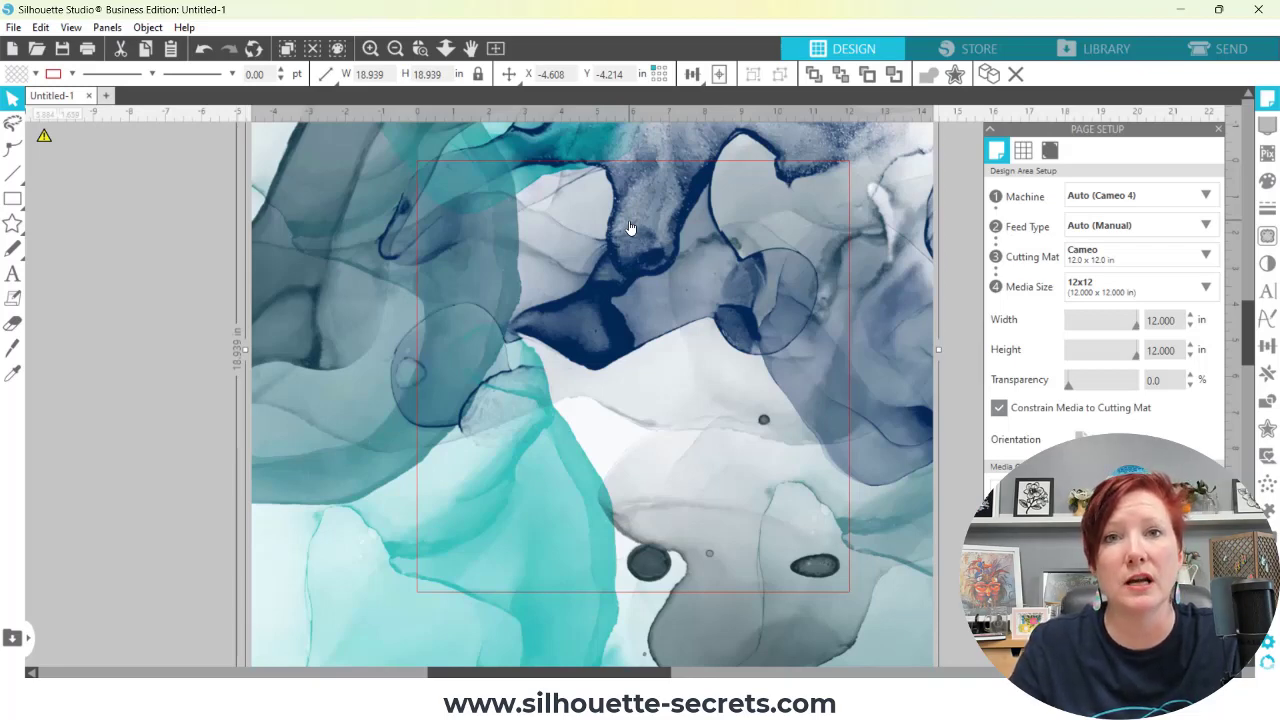
# Step: Switch from the design page back to the 670-item Patterns library
pyautogui.click(1106, 48)
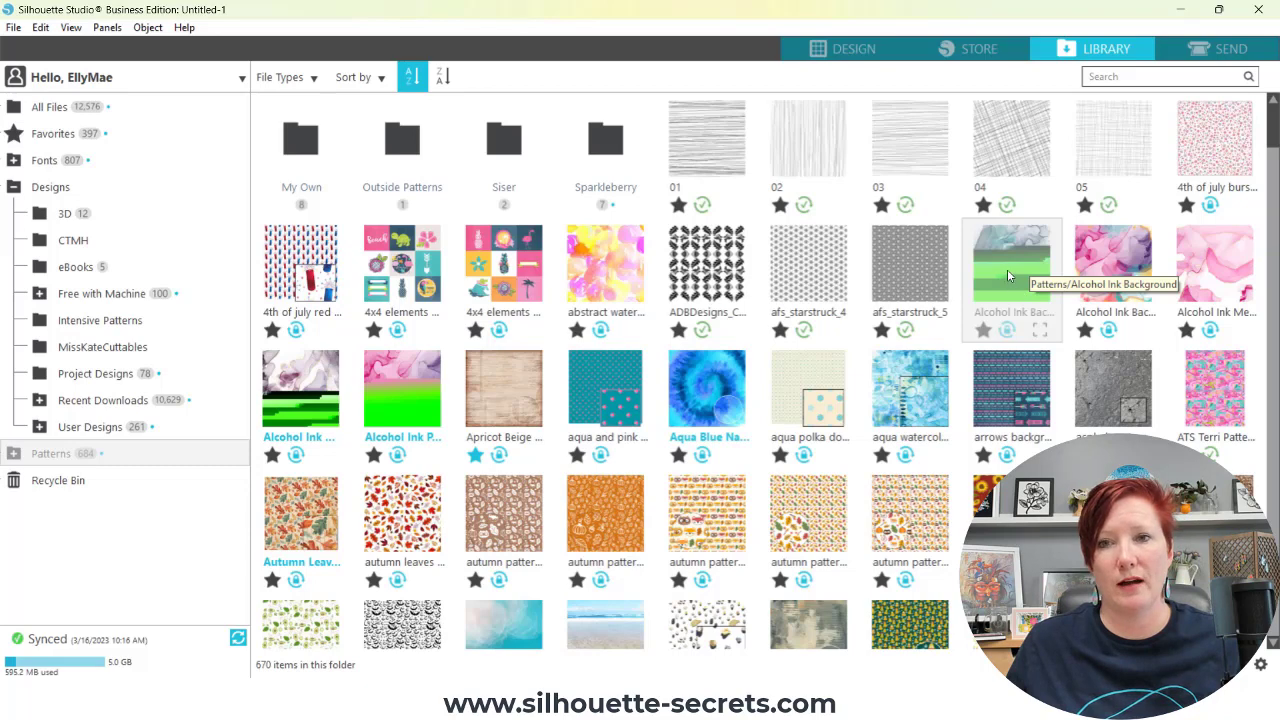
# Step: Retry Download on the Alcohol Ink Background and Alcohol Ink Pattern tiles
pyautogui.rightClick(1001, 266)
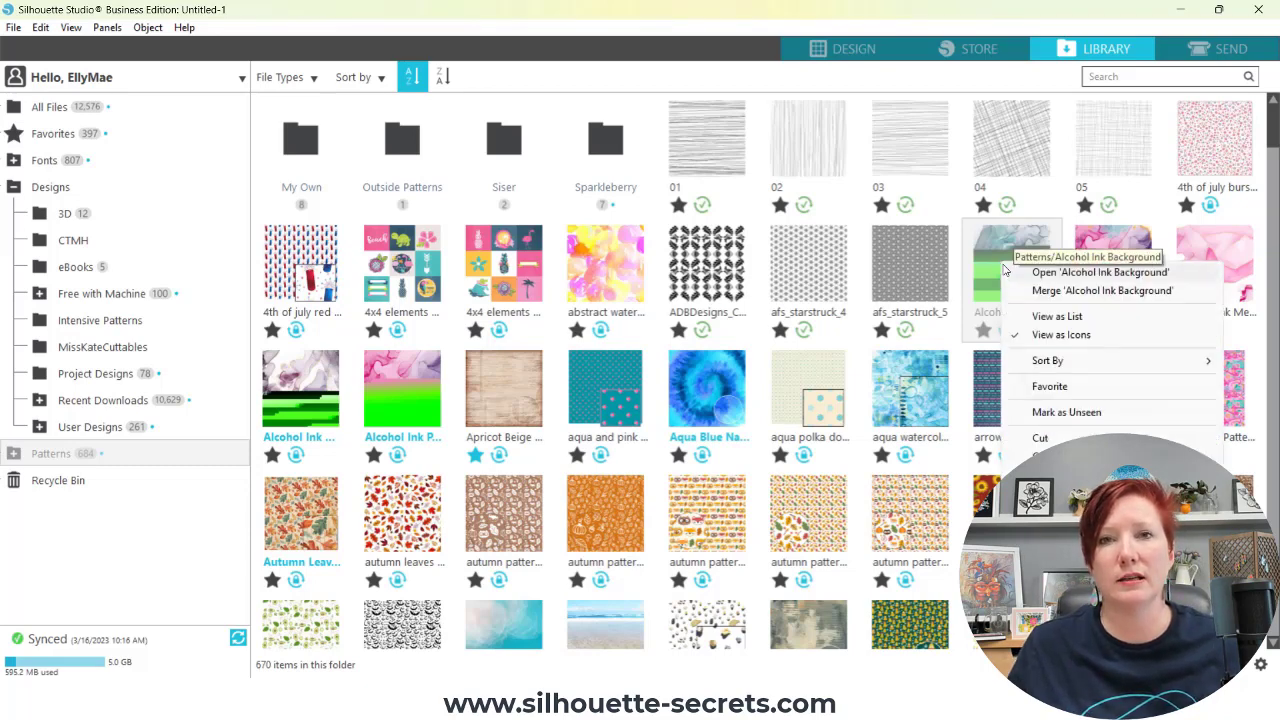
pyautogui.click(1070, 515)
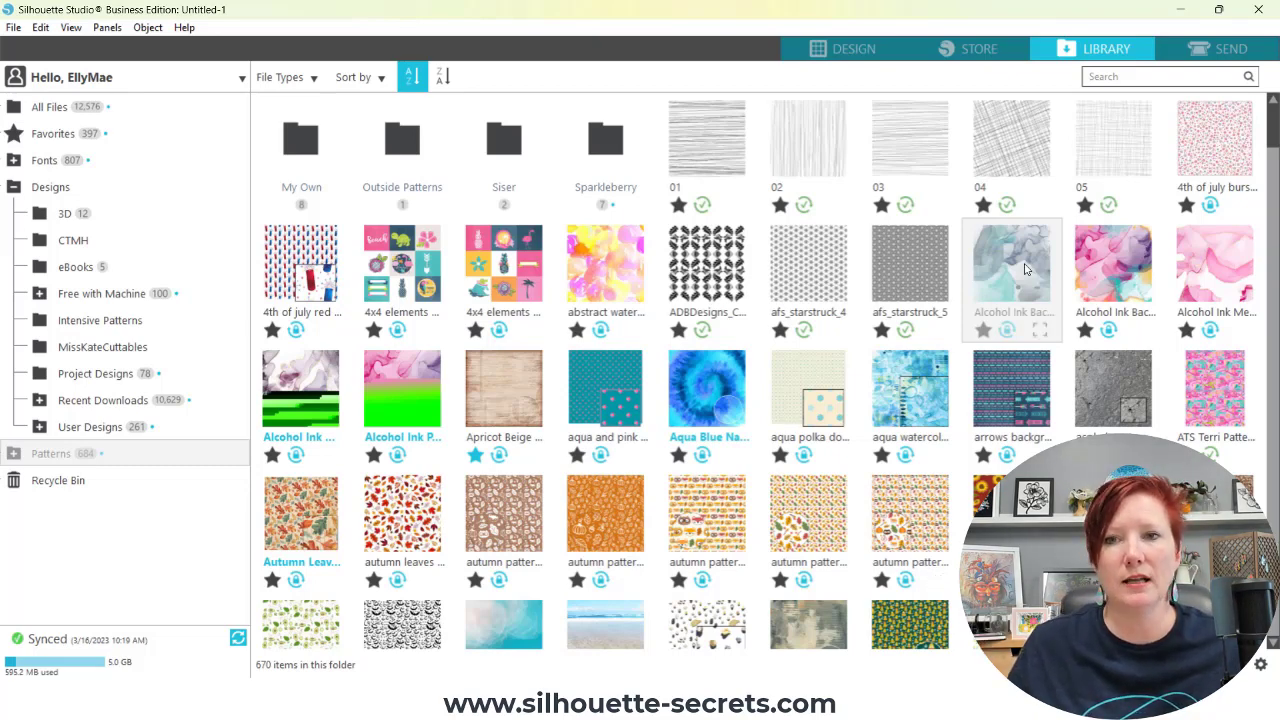
pyautogui.rightClick(409, 393)
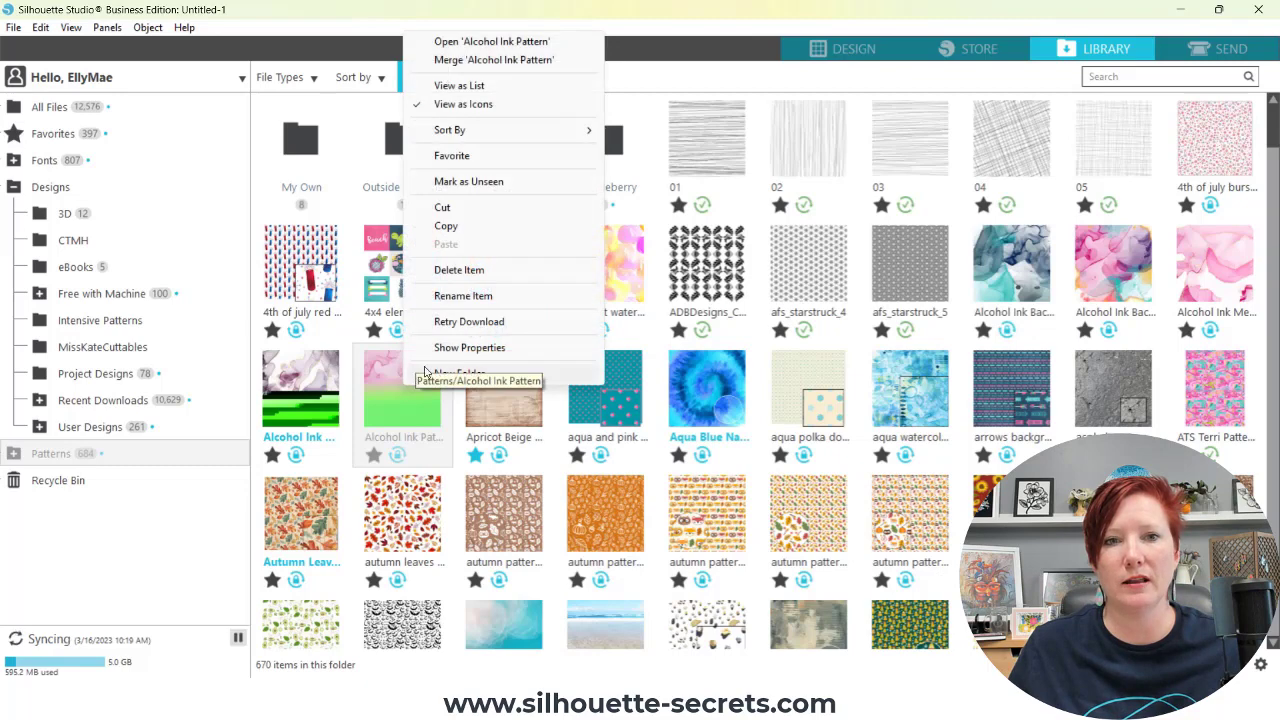
pyautogui.click(455, 322)
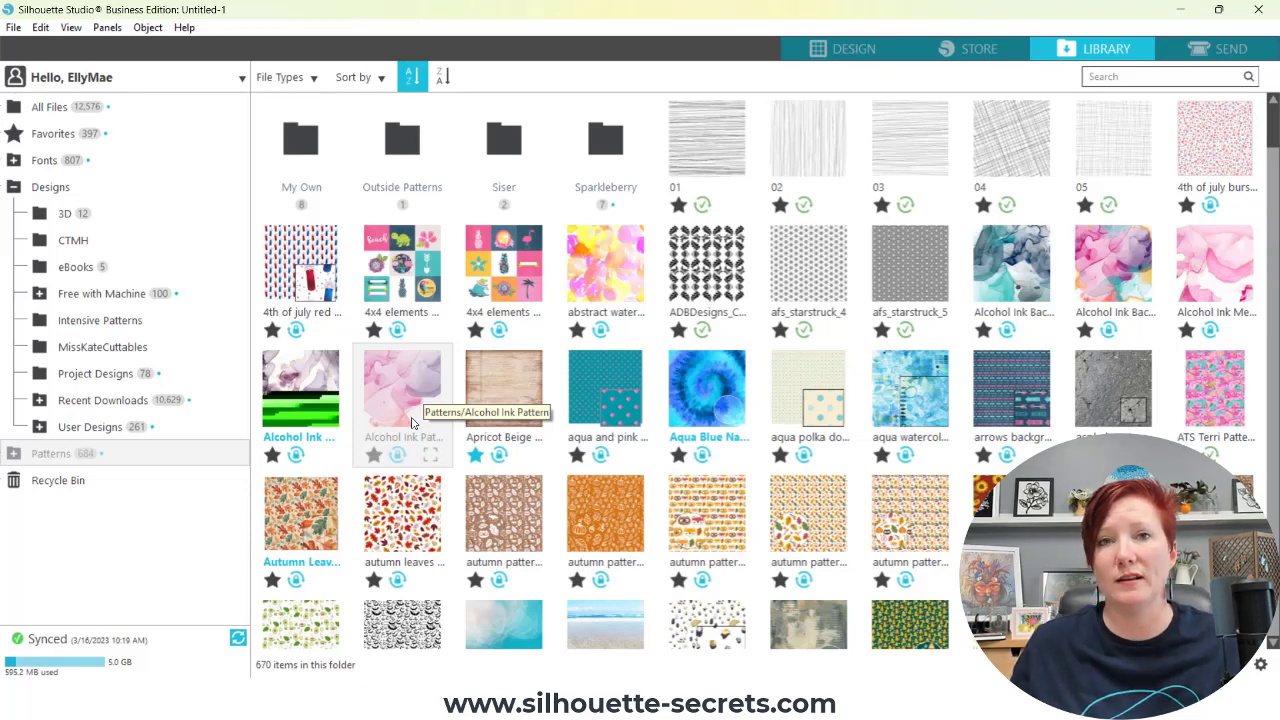
# Step: Retry Download on the corrupted Alcohol Ink Metallic Geode Background tile
pyautogui.rightClick(295, 393)
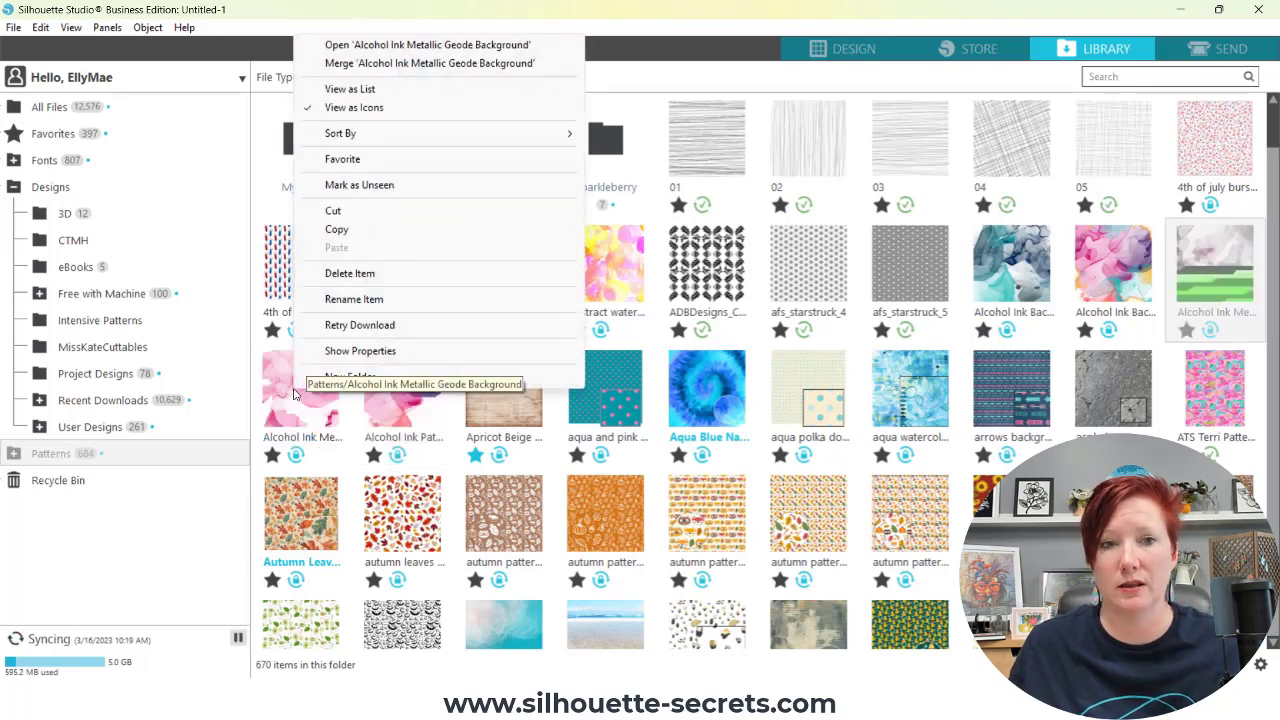
pyautogui.click(340, 326)
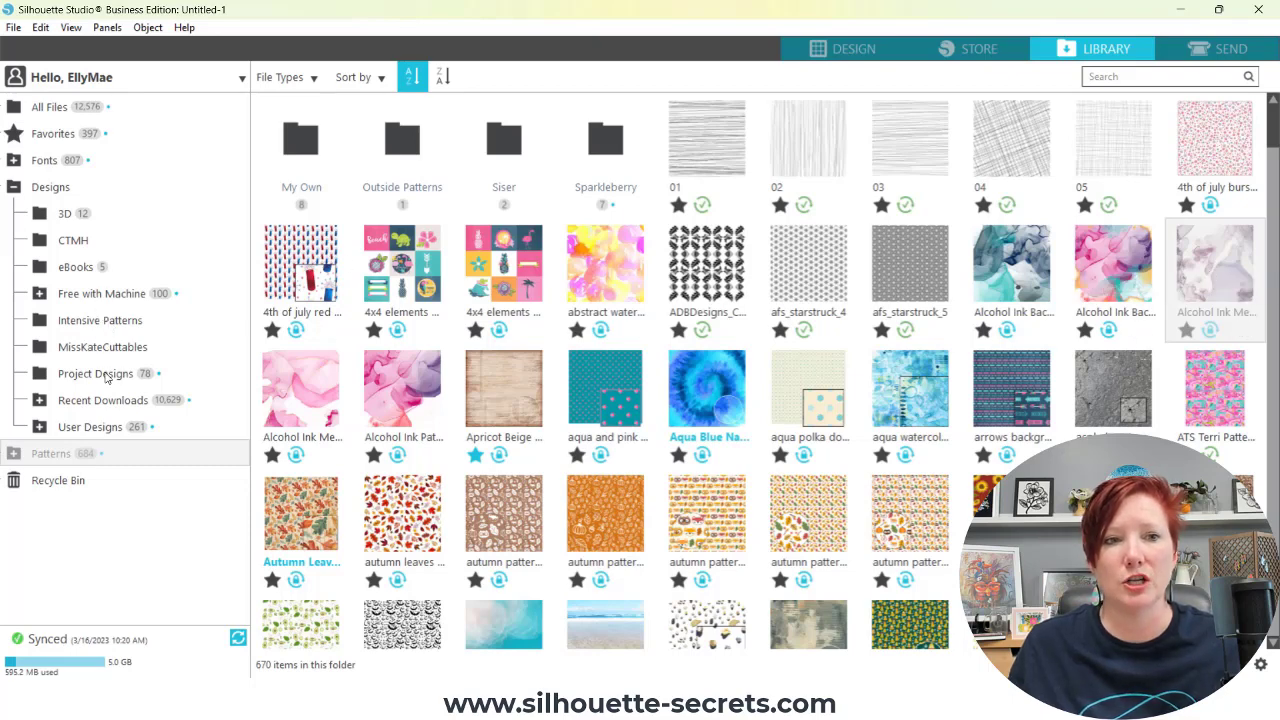
# Step: Open Recent Downloads and scroll to the fall designs, including the green-block Fall Pattern
pyautogui.click(88, 402)
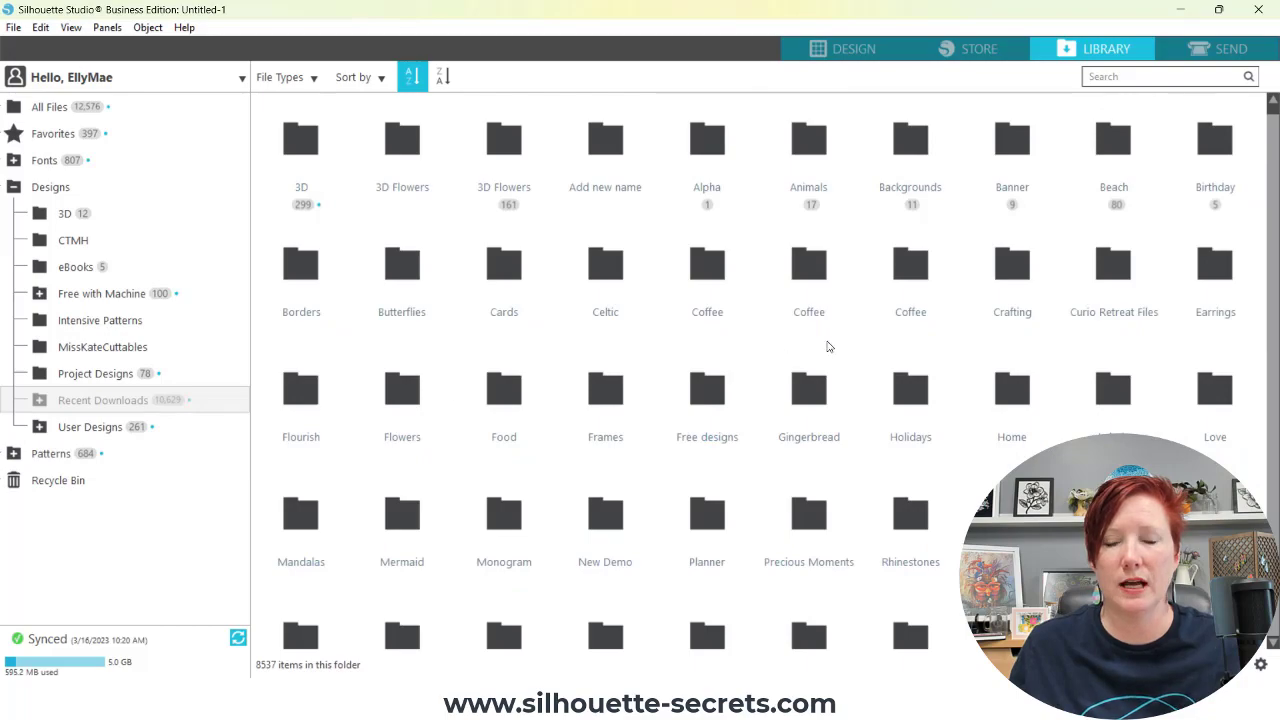
pyautogui.moveTo(1275, 118); pyautogui.dragTo(1275, 169)
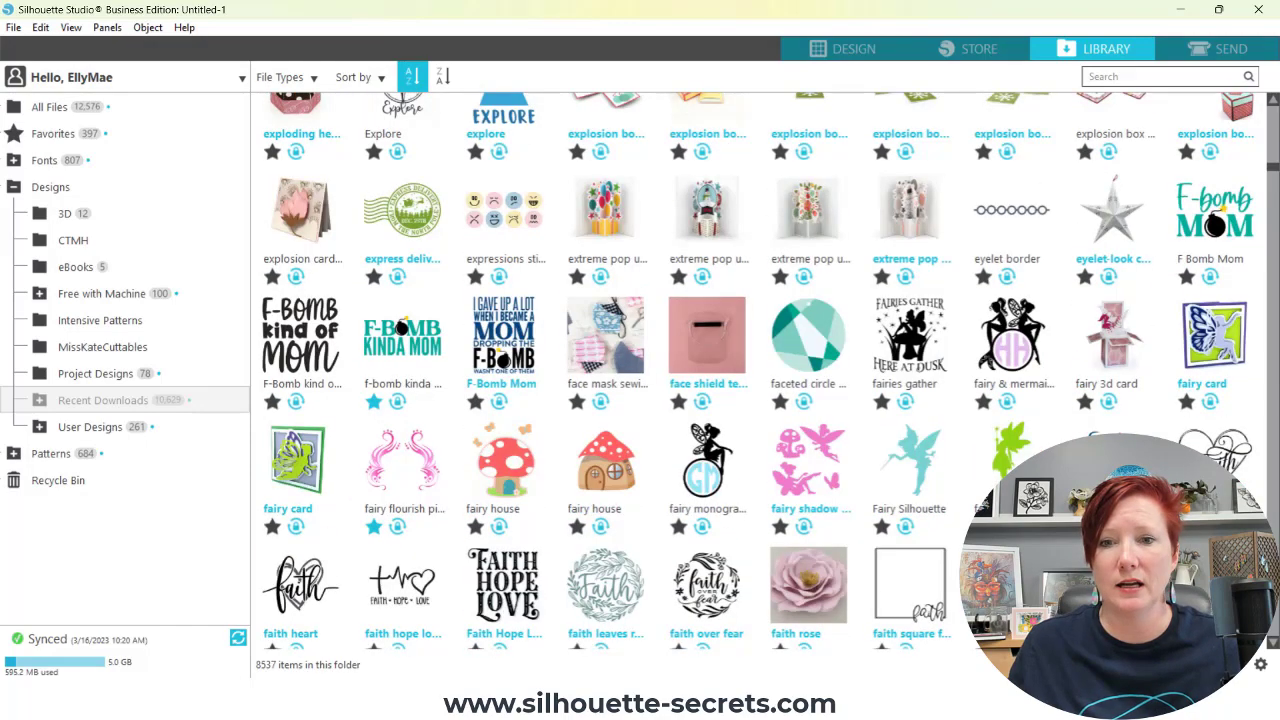
pyautogui.click(1272, 645)
pyautogui.moveTo(1272, 645); pyautogui.dragTo(1272, 645)
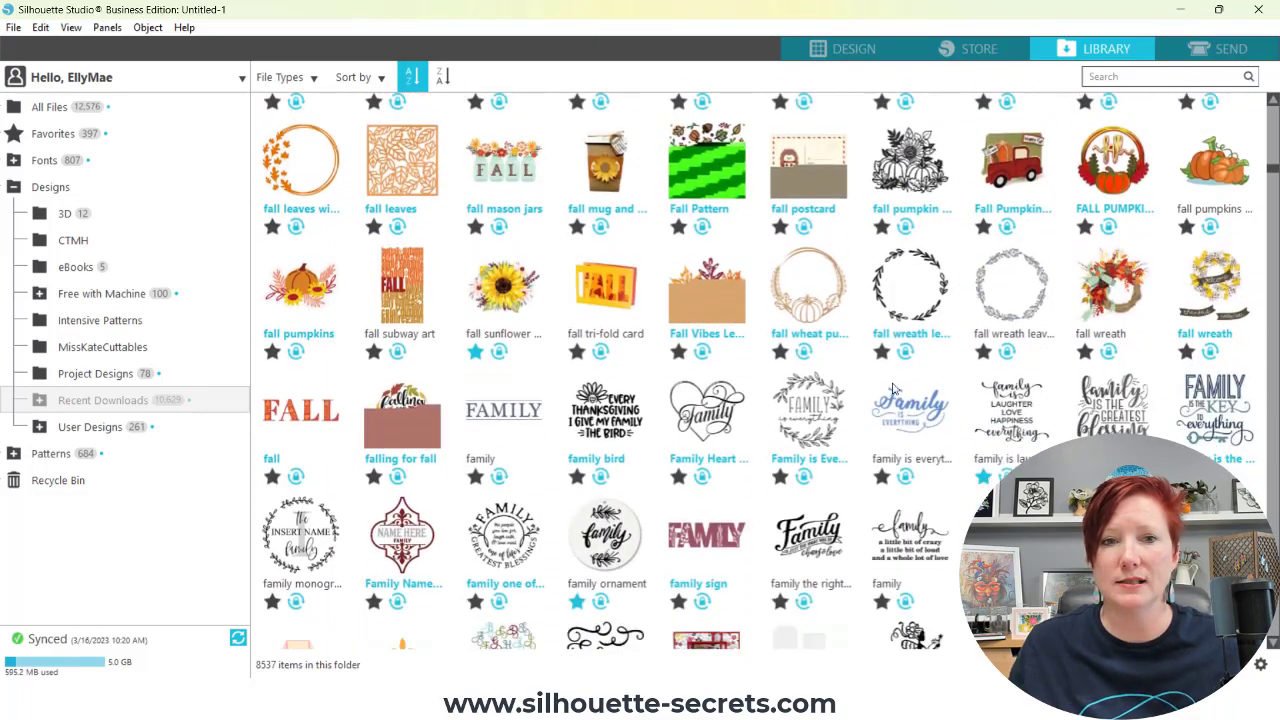
pyautogui.moveTo(405, 435)
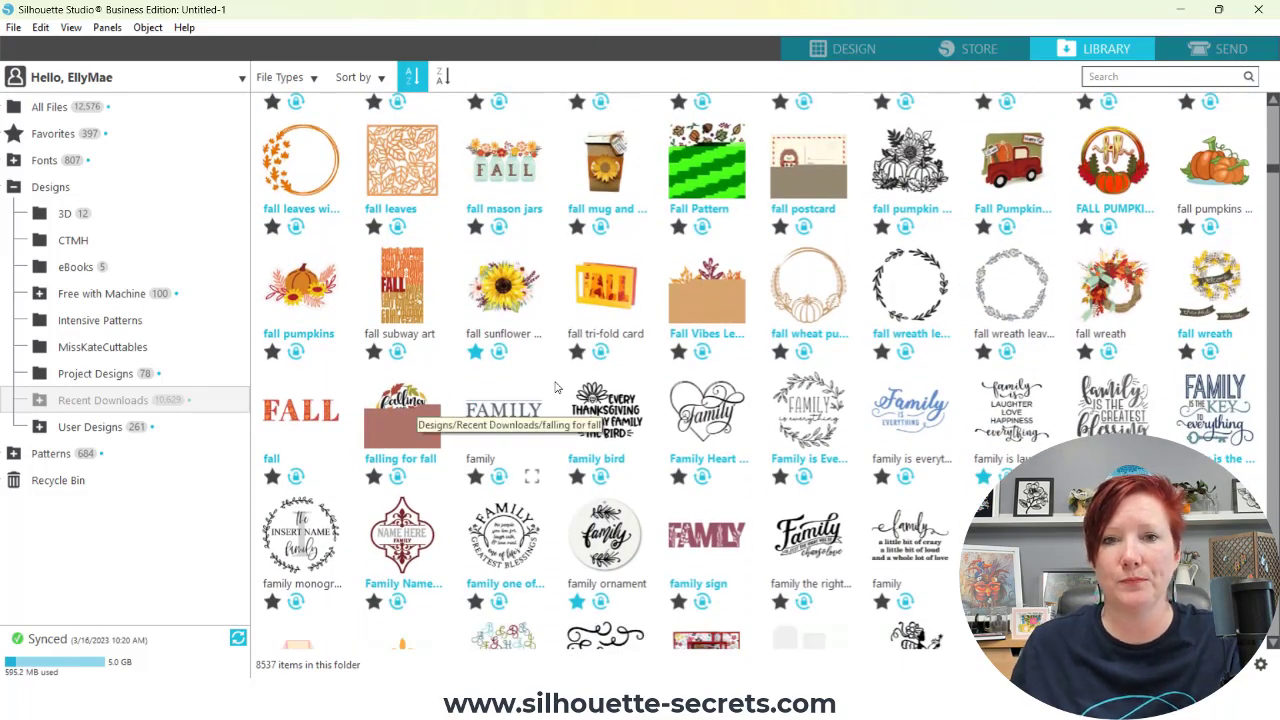
# Step: Retry Download on Fall Pattern and fall postcard to refresh their thumbnails
pyautogui.rightClick(702, 150)
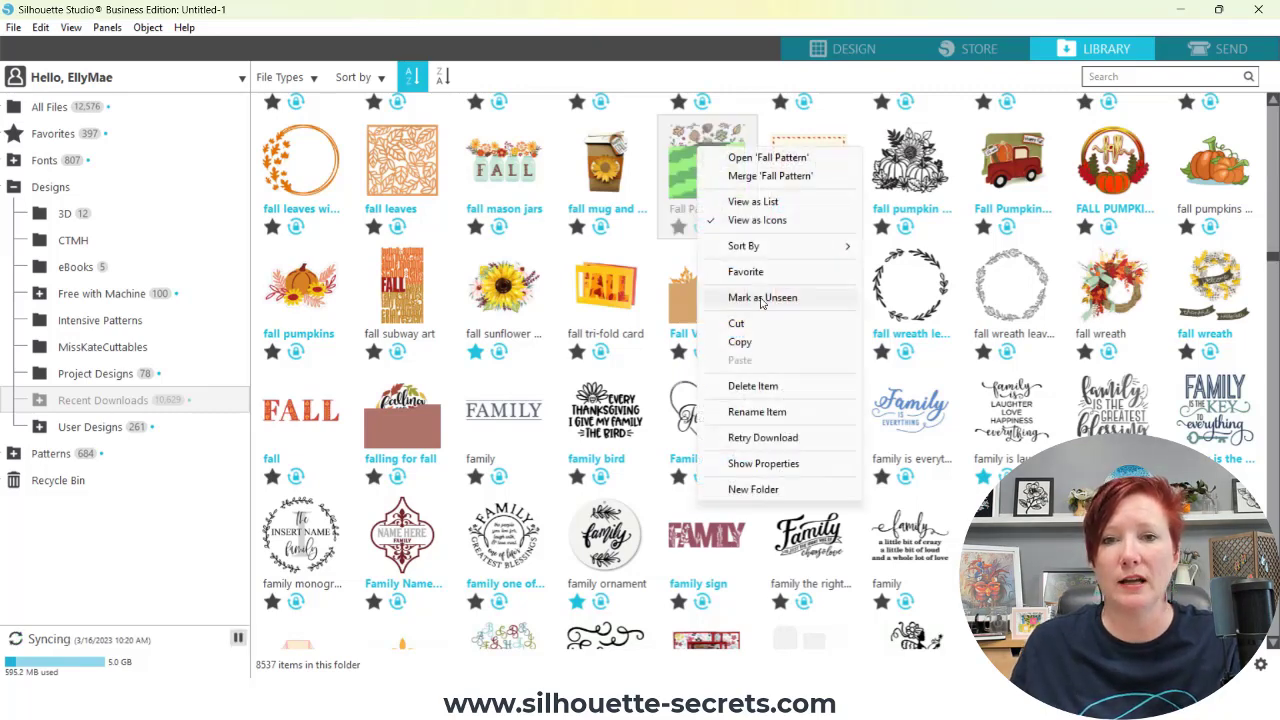
pyautogui.click(765, 439)
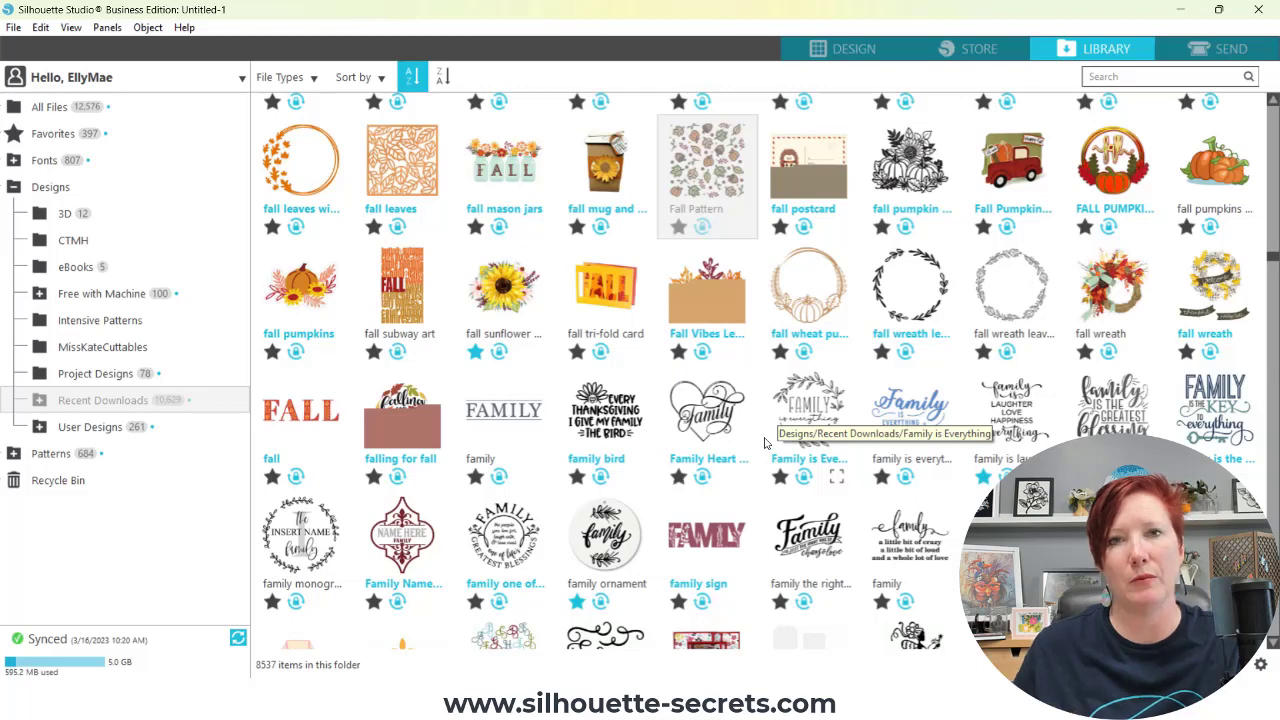
pyautogui.rightClick(801, 178)
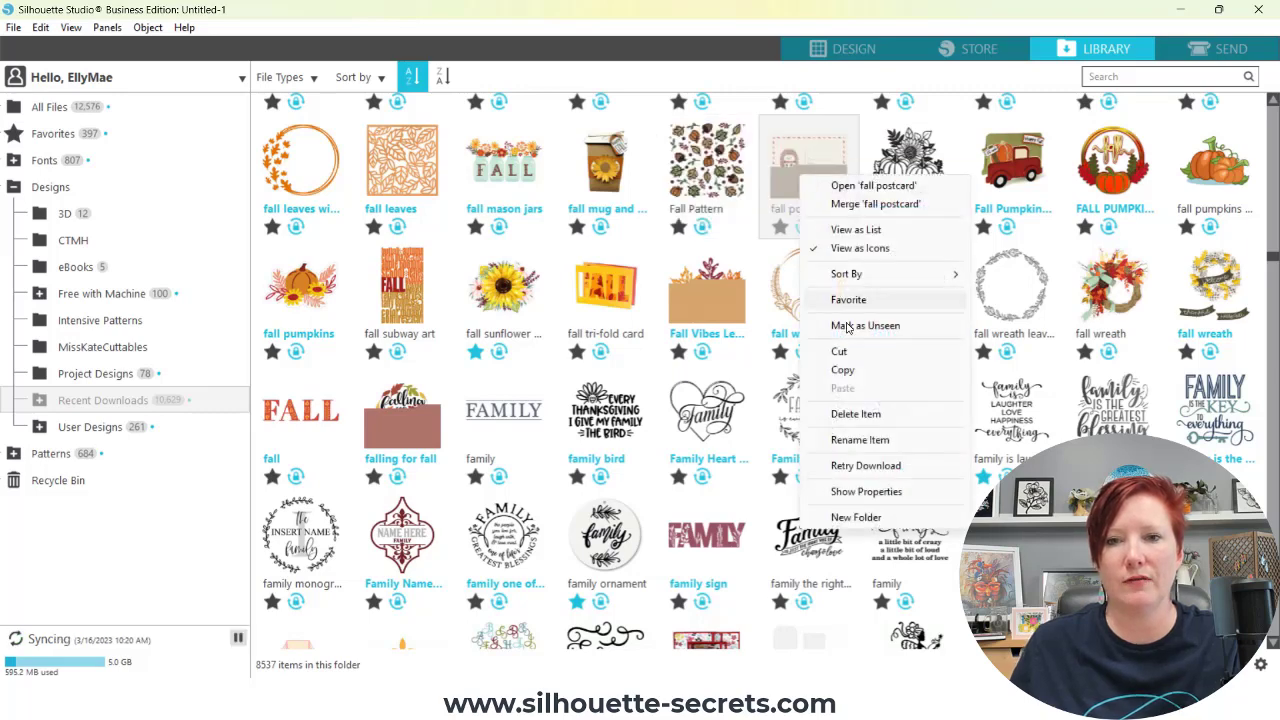
pyautogui.click(849, 466)
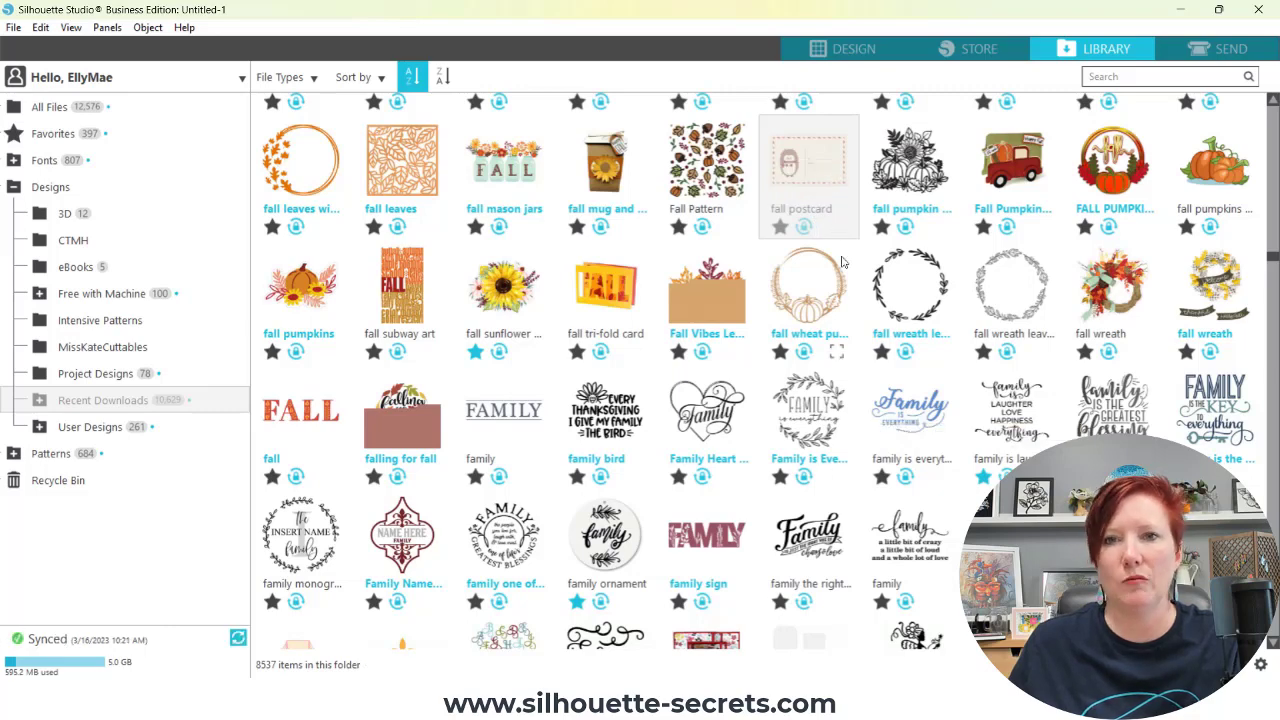
# Step: Retry Download on Fall Vibes Leaves and falling for fall to fix their thumbnails
pyautogui.rightClick(722, 293)
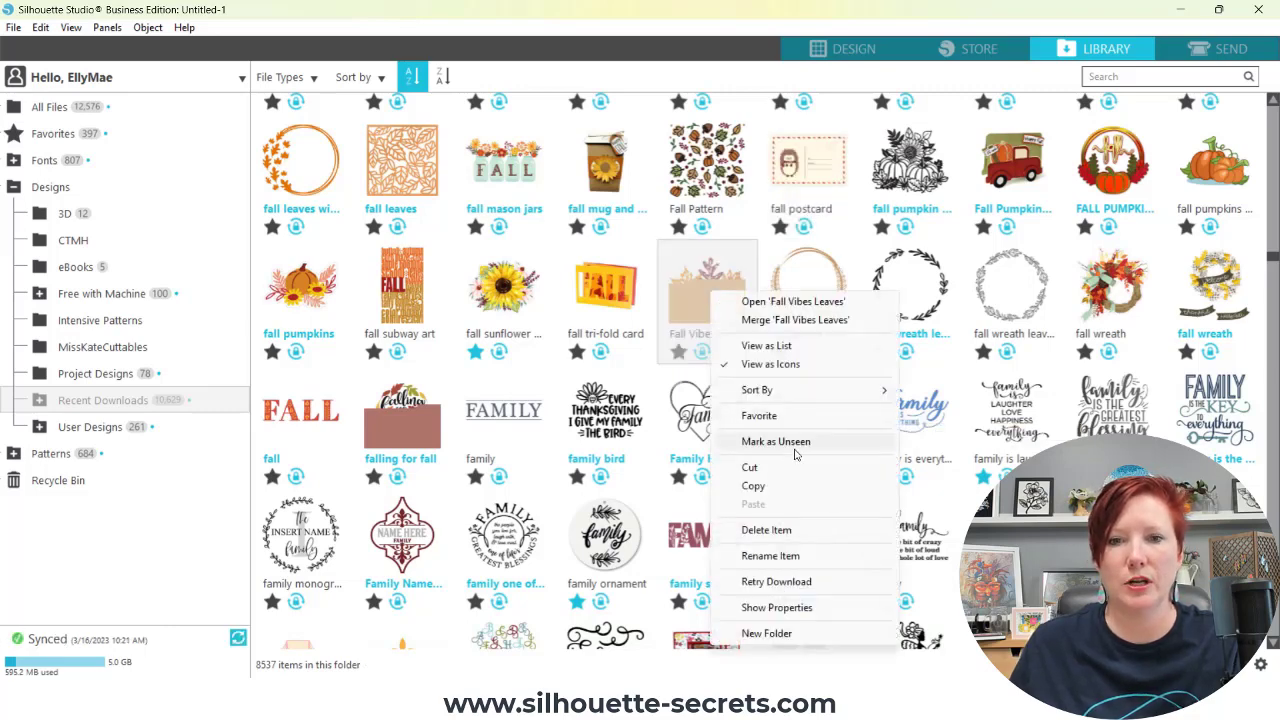
pyautogui.click(795, 584)
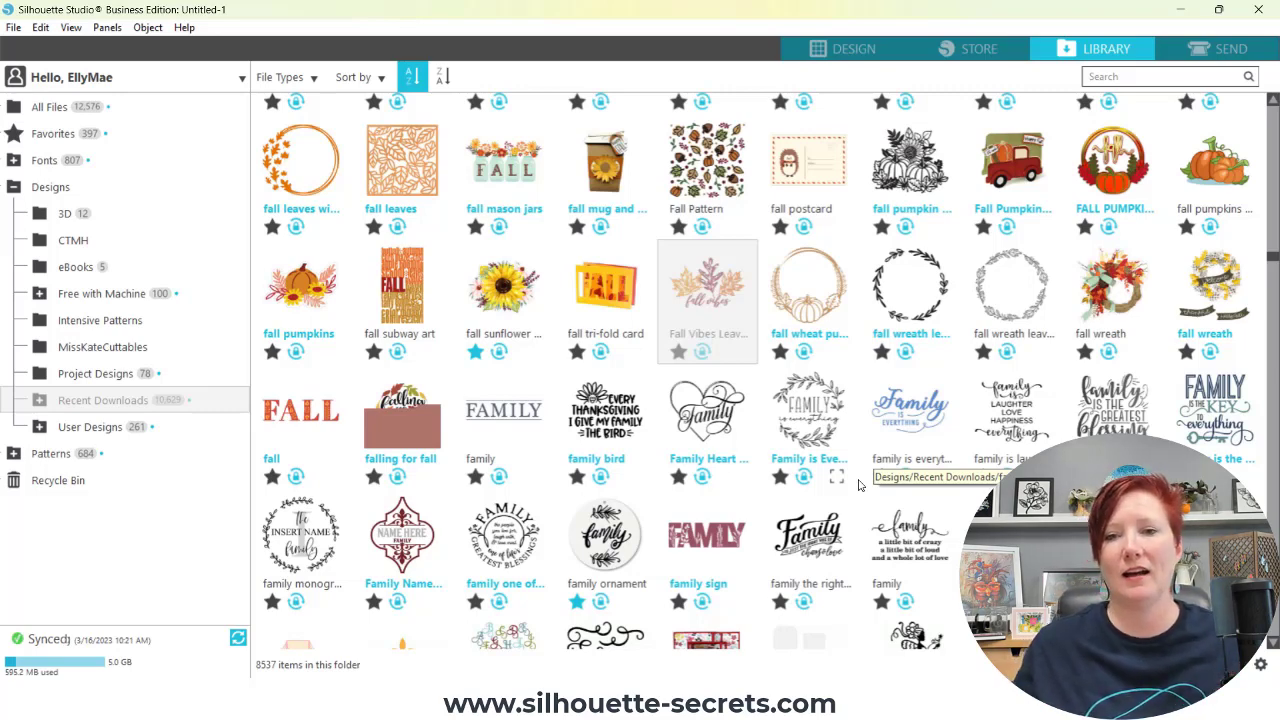
pyautogui.rightClick(427, 426)
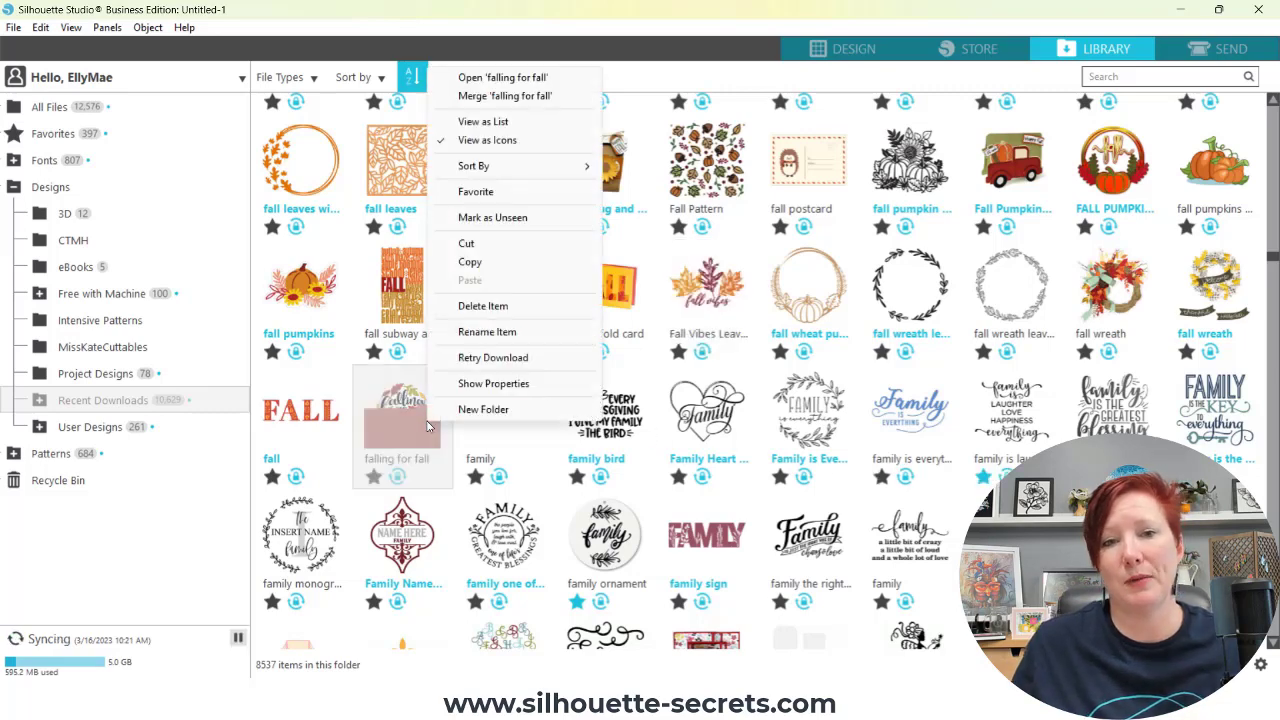
pyautogui.click(477, 358)
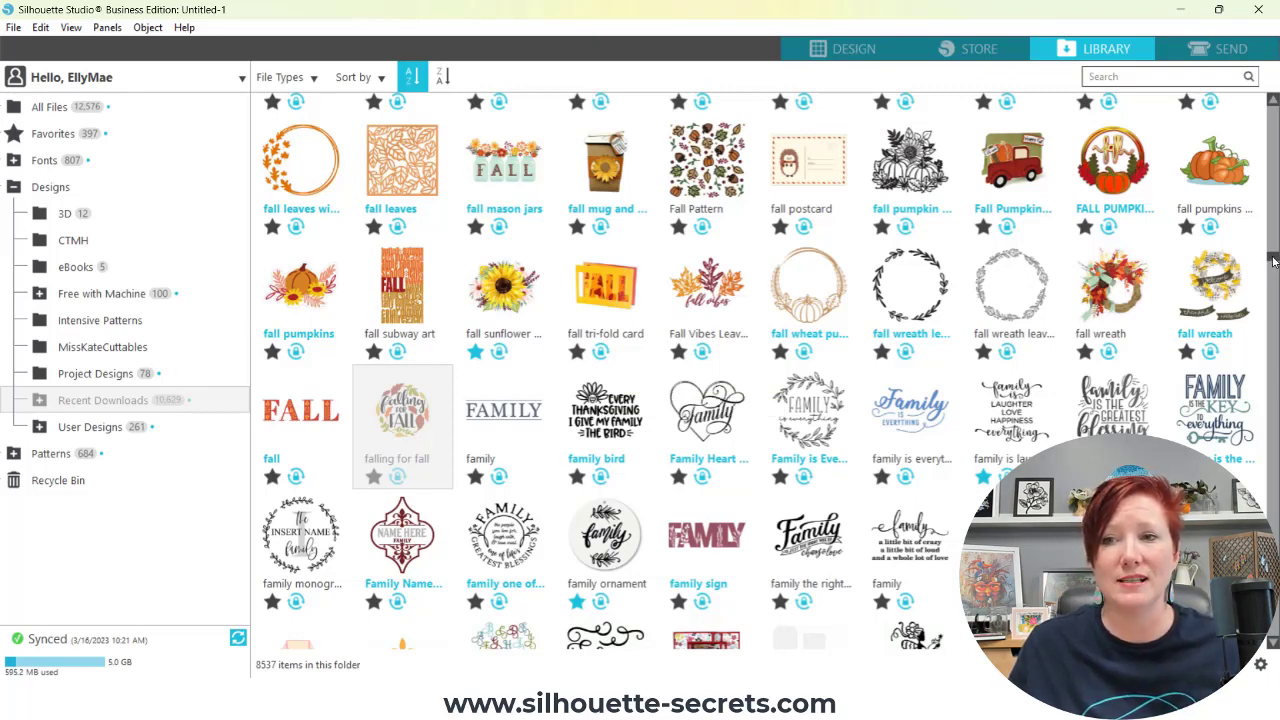
# Step: Scroll Recent Downloads past the feather and leaf designs to the let/letter/life designs
pyautogui.moveTo(1273, 262); pyautogui.dragTo(1275, 266)
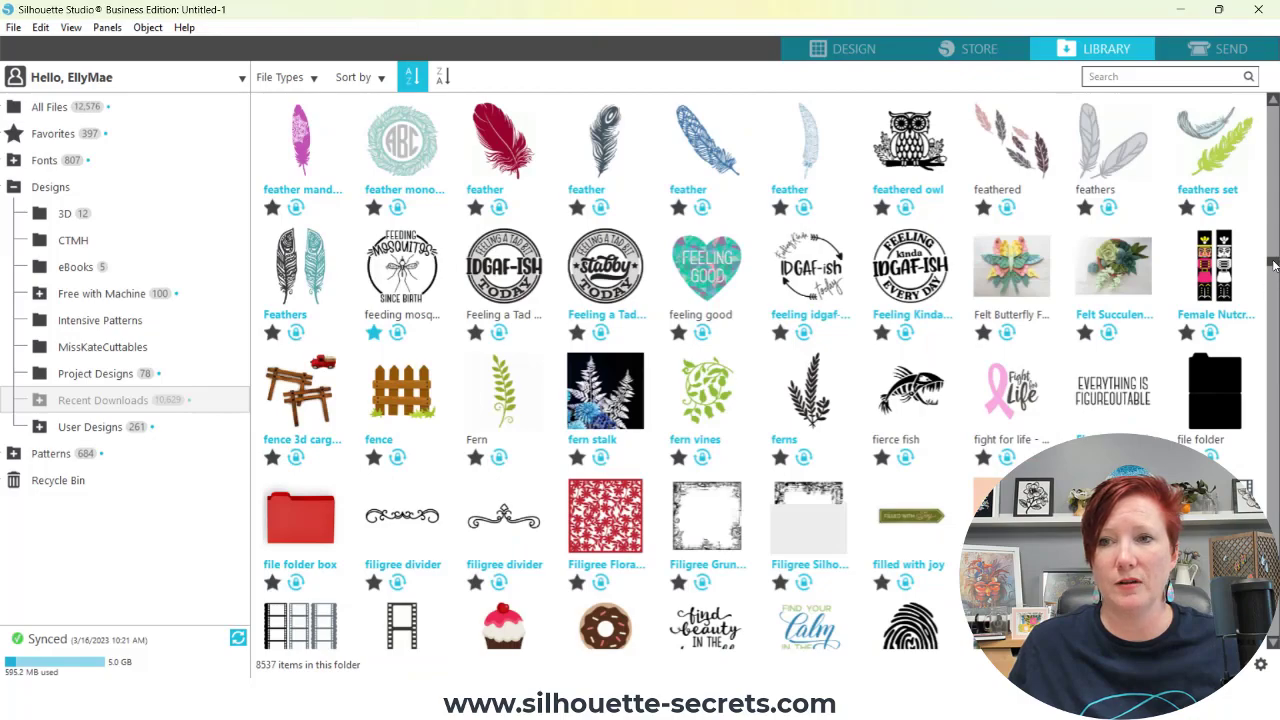
pyautogui.moveTo(1274, 265); pyautogui.dragTo(1275, 388)
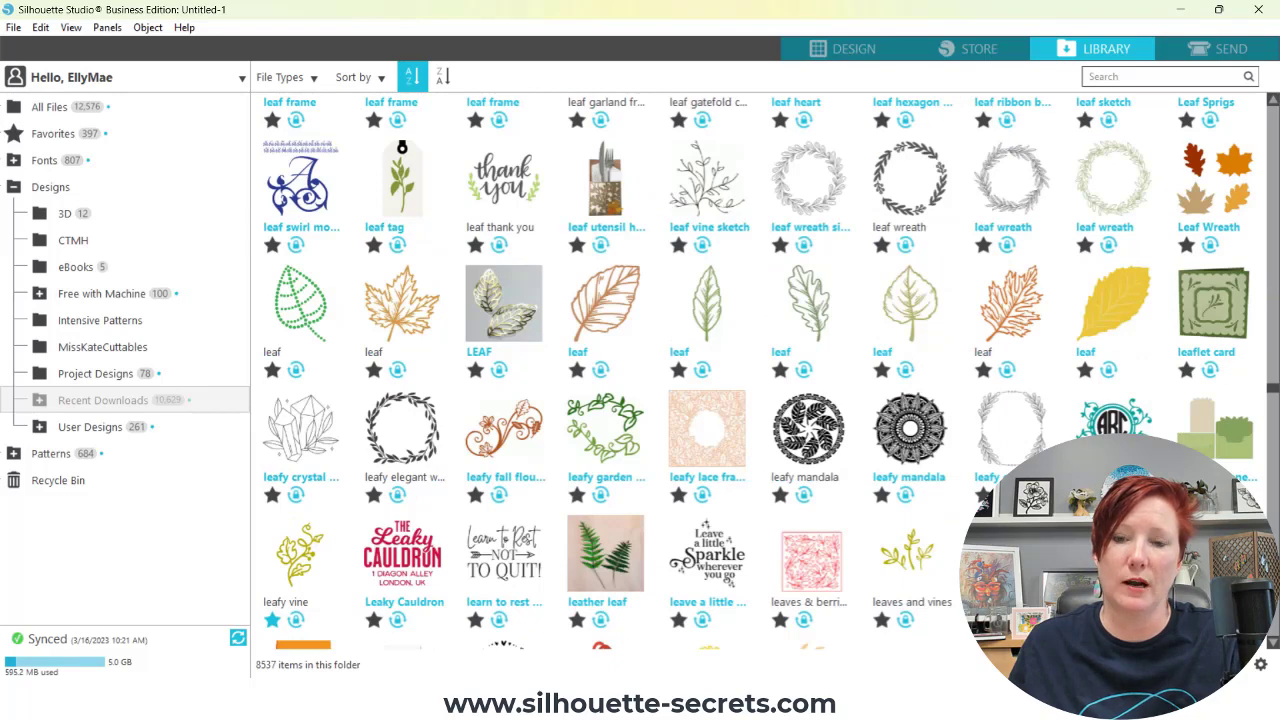
pyautogui.scroll(-5, 1264, 165)
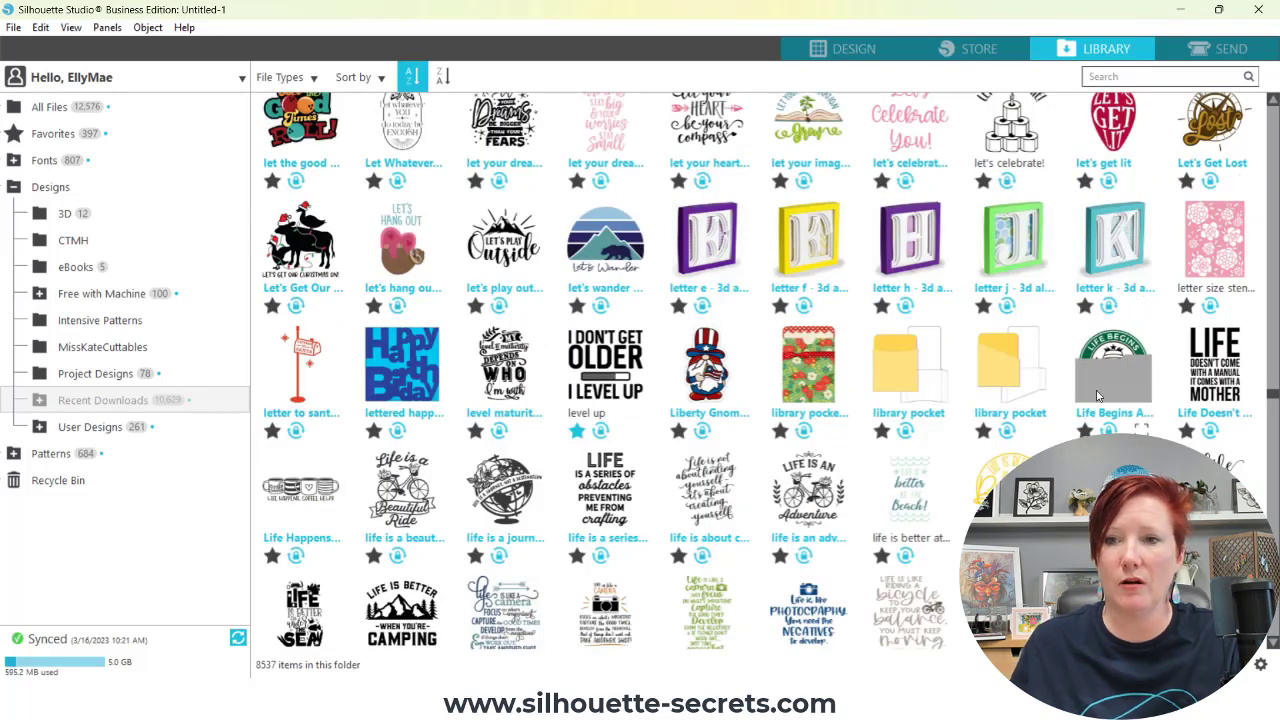
# Step: Open Life Begins After Coffee on the design page from its details, then return to the library
pyautogui.click(1141, 429)
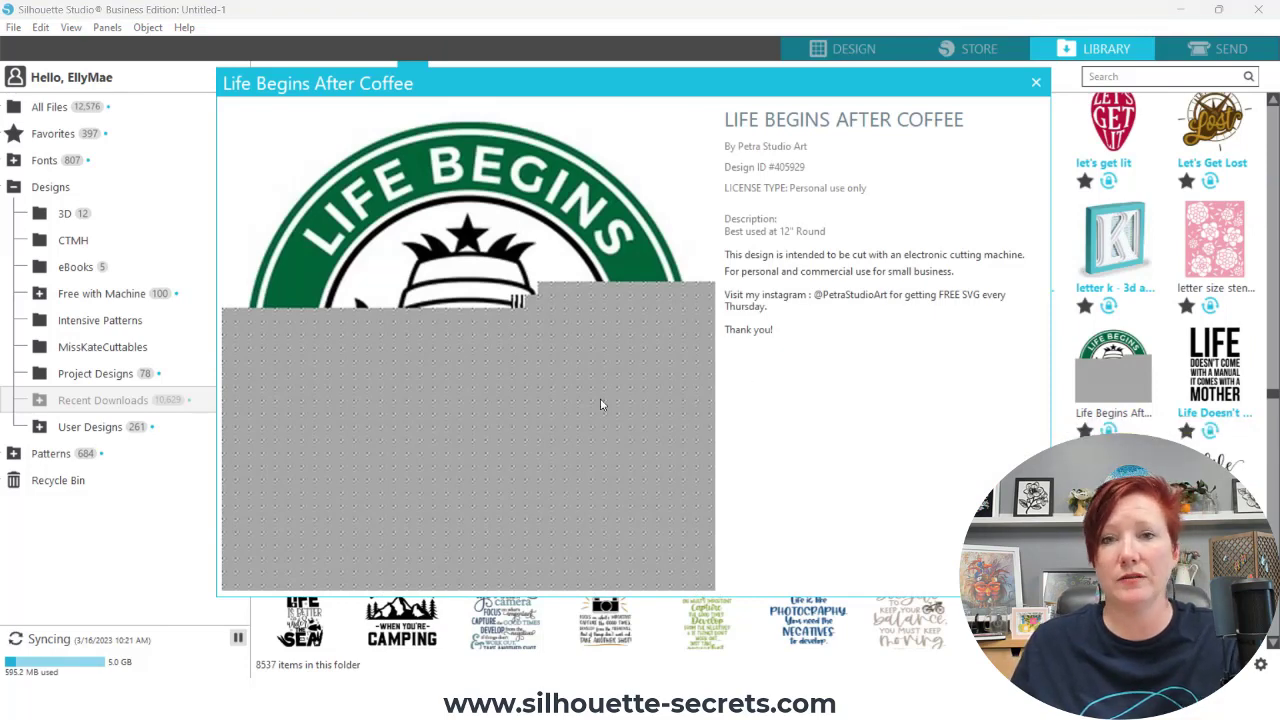
pyautogui.click(1037, 83)
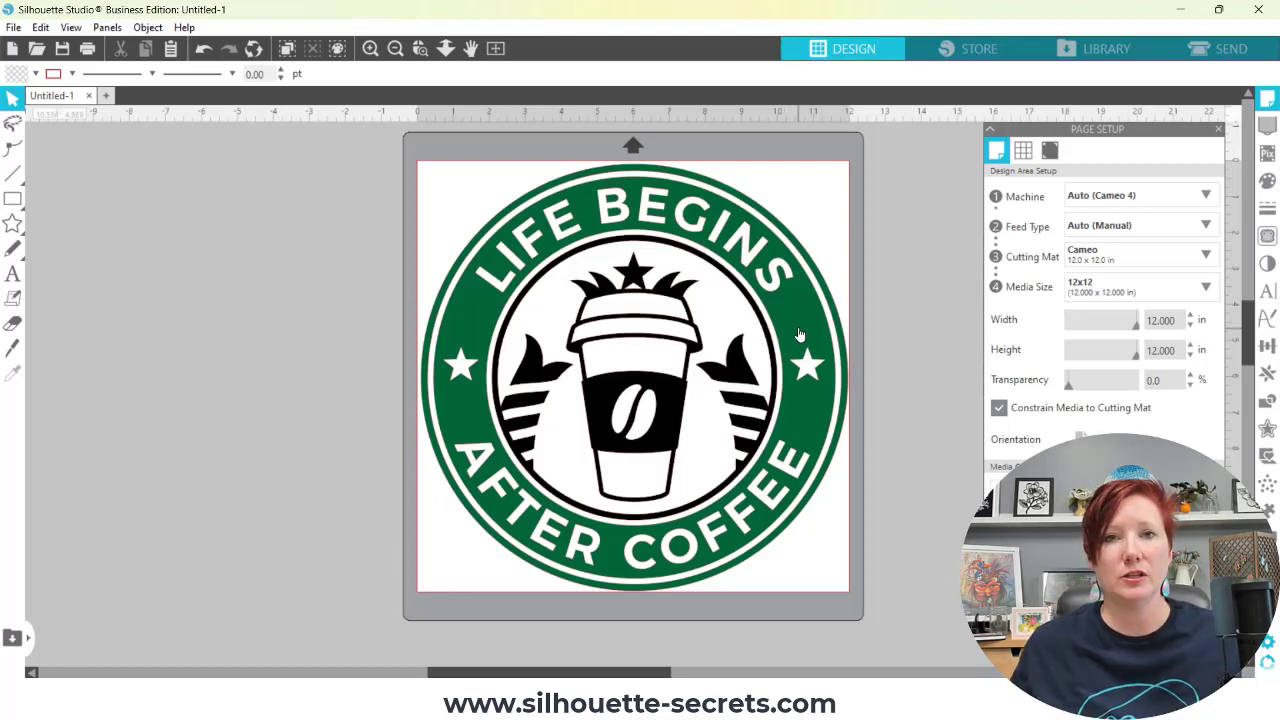
pyautogui.click(1106, 50)
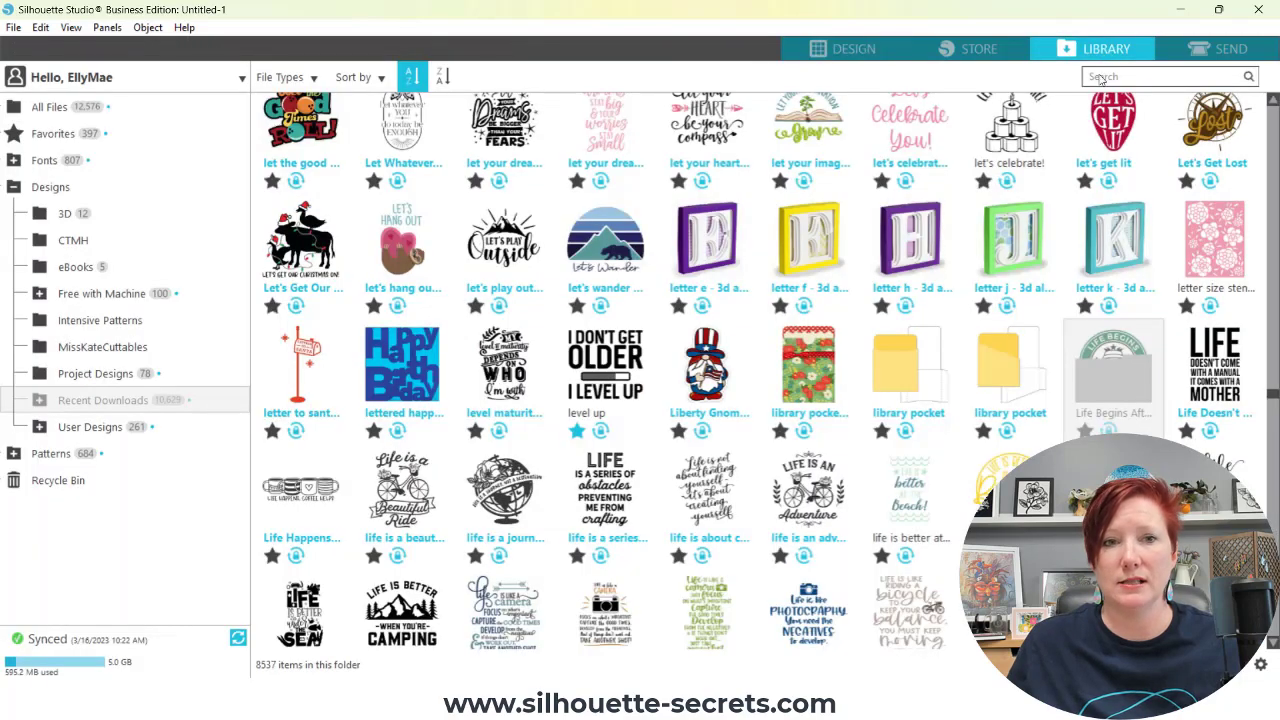